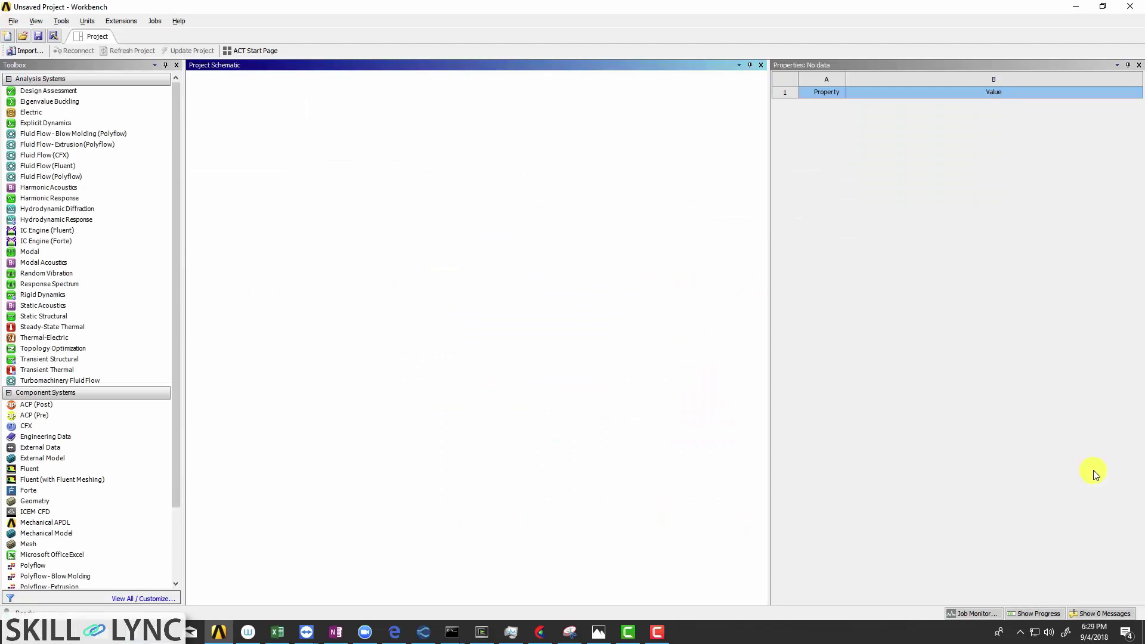
Add a Static Structural analysis system to the project schematic and name it iphone_bending
{"action": "left_click_drag", "start_coordinate": [43, 316], "coordinate": [200, 146]}
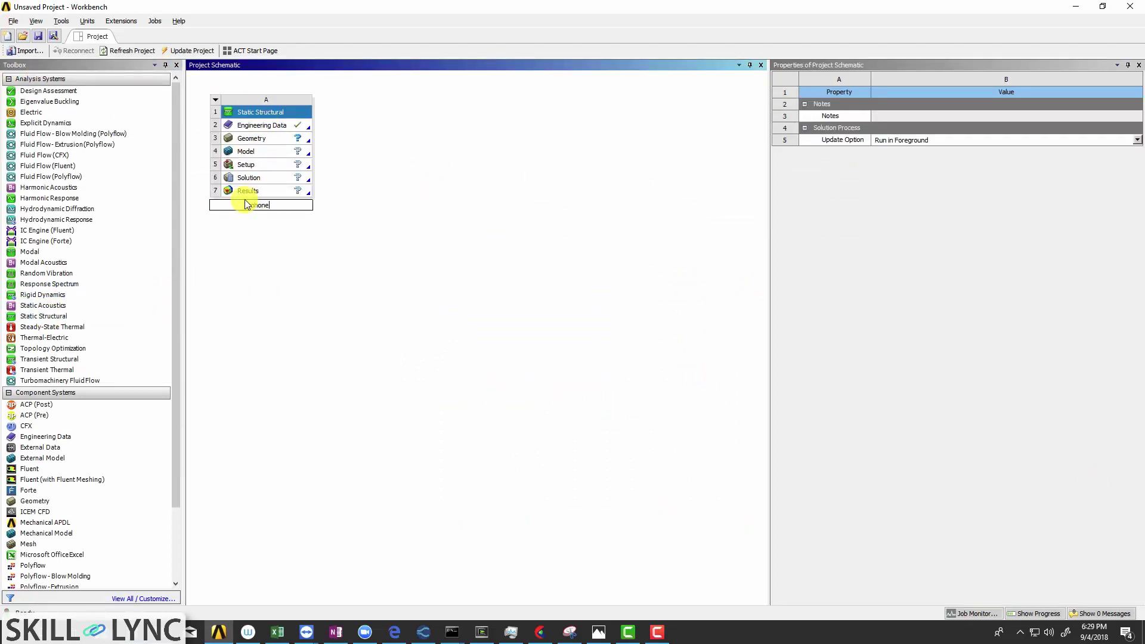
{"action": "type", "text": "iphone_bending"}
{"action": "left_click", "coordinate": [257, 138]}
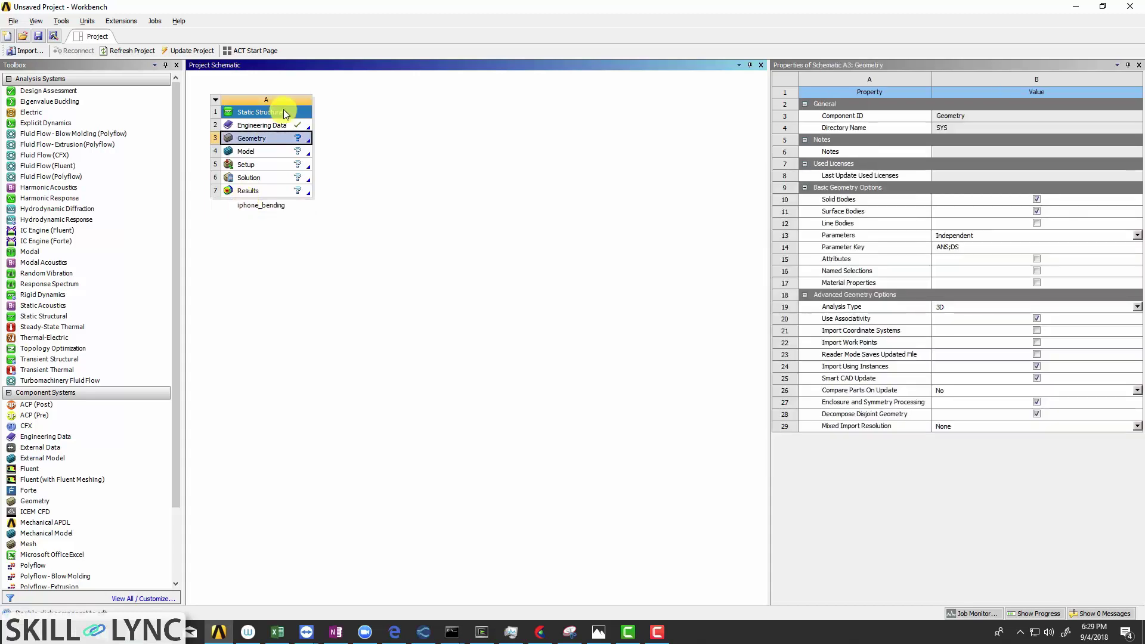
Open the system's Engineering Data and add Polyethylene from the General Materials library
{"action": "right_click", "coordinate": [286, 126]}
{"action": "left_click", "coordinate": [307, 134]}
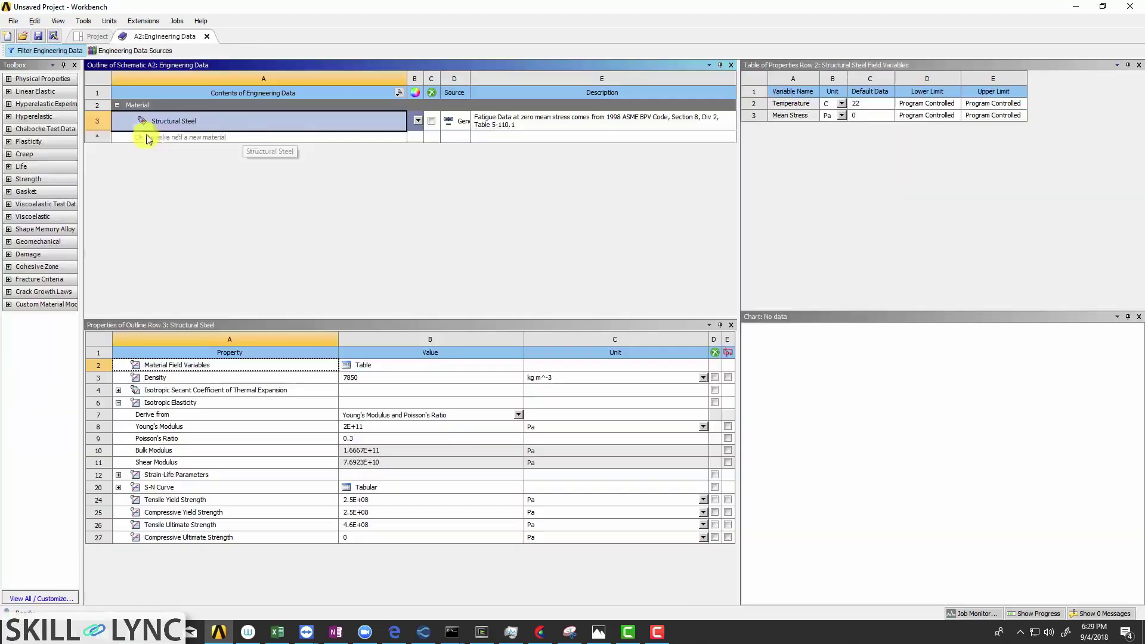
{"action": "left_click", "coordinate": [114, 52]}
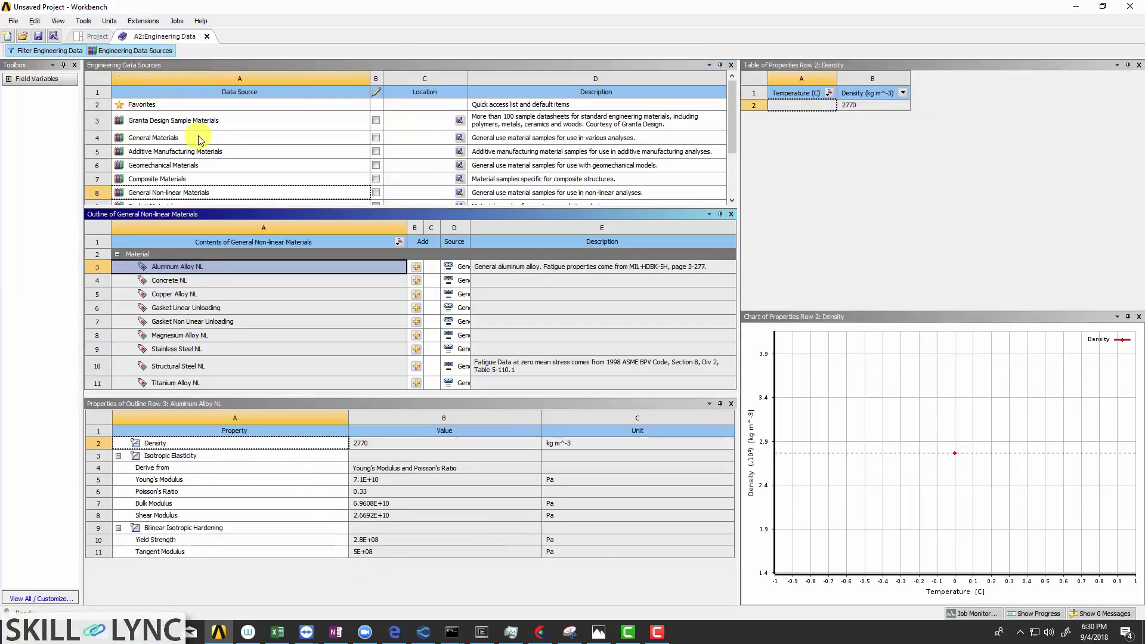
{"action": "left_click", "coordinate": [197, 140]}
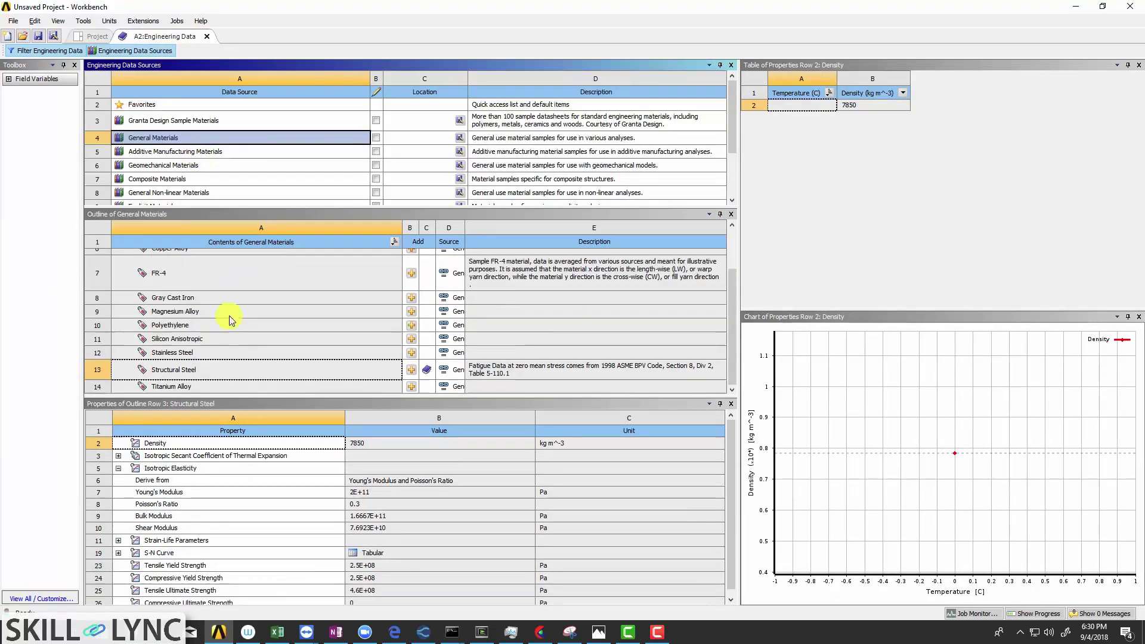
{"action": "left_click", "coordinate": [233, 327]}
Add Aluminum Alloy NL from the General Non-linear Materials library and return to the project's own material list
{"action": "scroll", "coordinate": [158, 149], "scroll_direction": "down", "scroll_amount": 1}
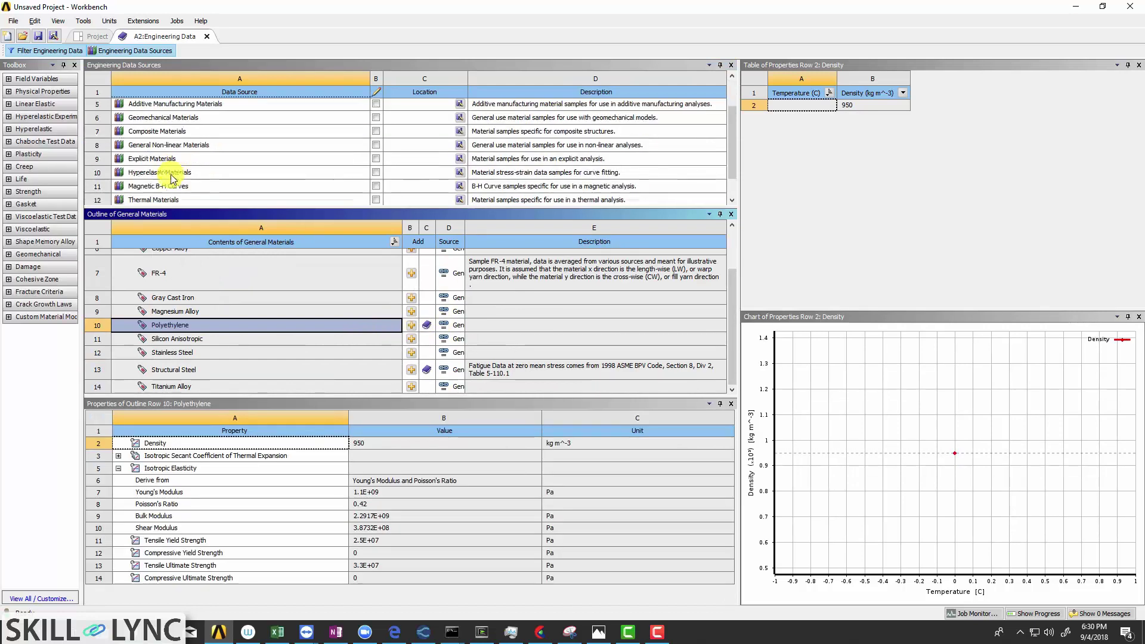
{"action": "left_click", "coordinate": [159, 147]}
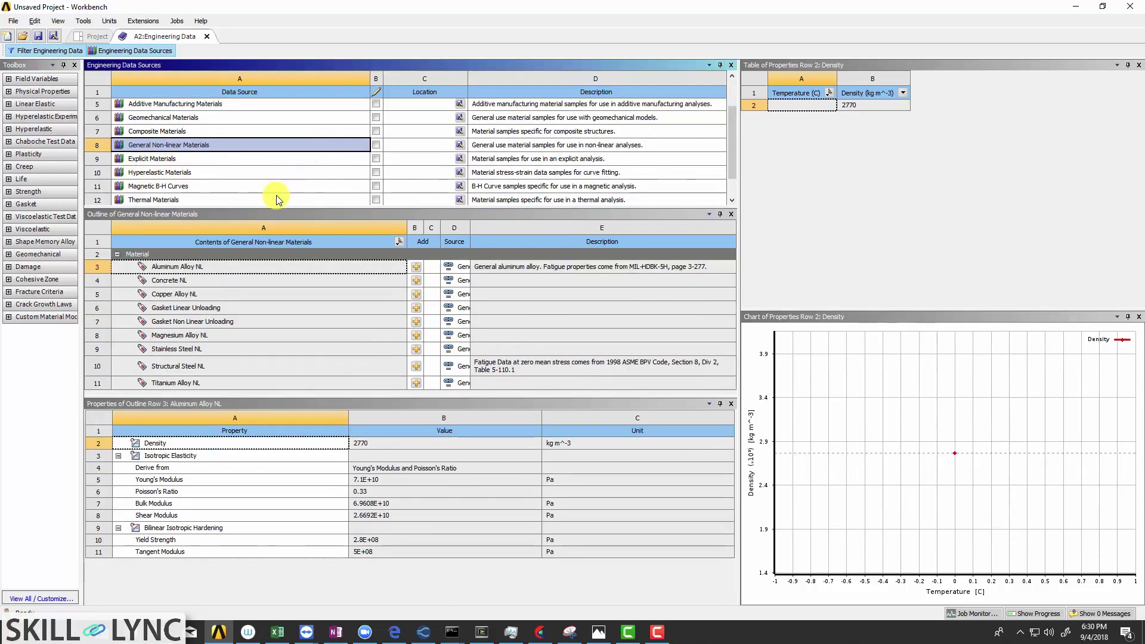
{"action": "left_click", "coordinate": [213, 294]}
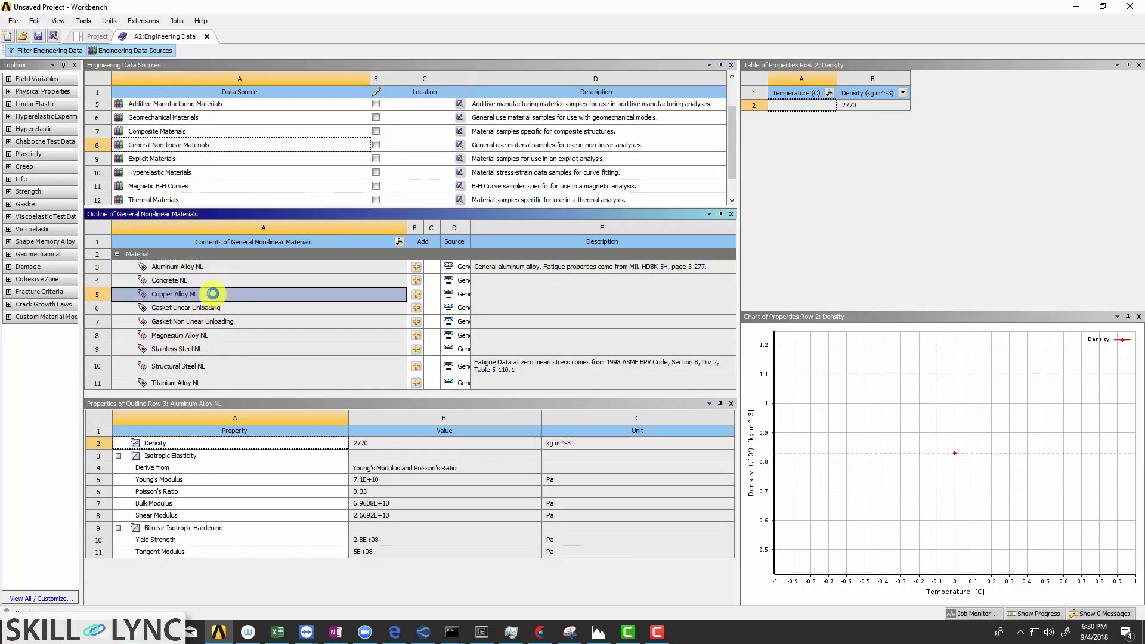
{"action": "left_click", "coordinate": [232, 265]}
{"action": "left_click", "coordinate": [418, 268]}
{"action": "left_click", "coordinate": [148, 52]}
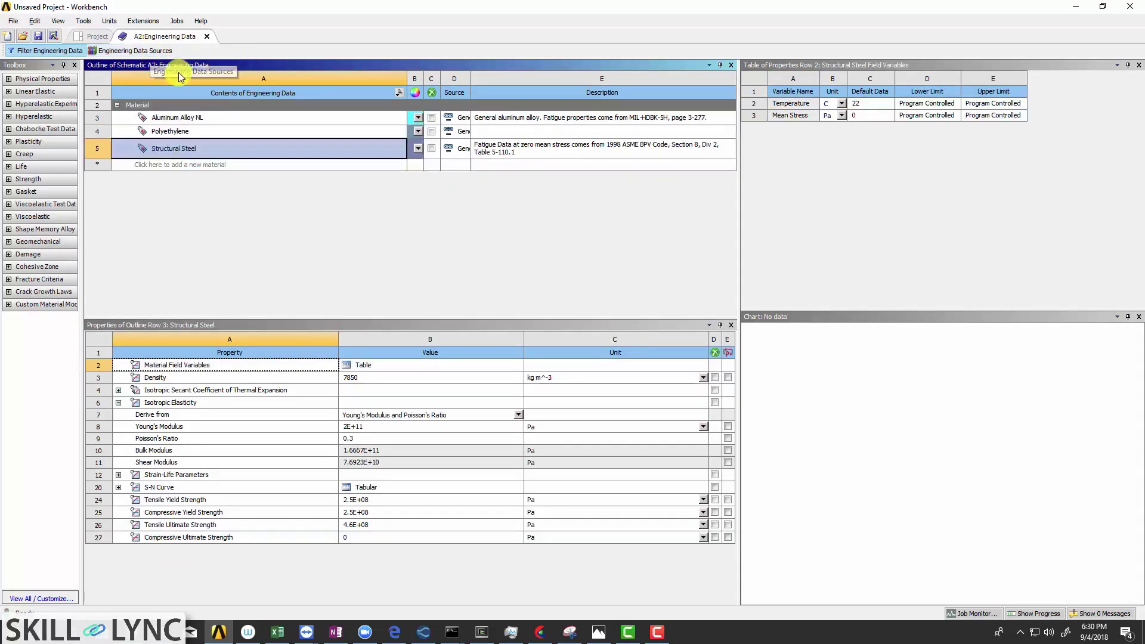
Duplicate the Polyethylene material and rename the copy Glass
{"action": "left_click", "coordinate": [188, 131]}
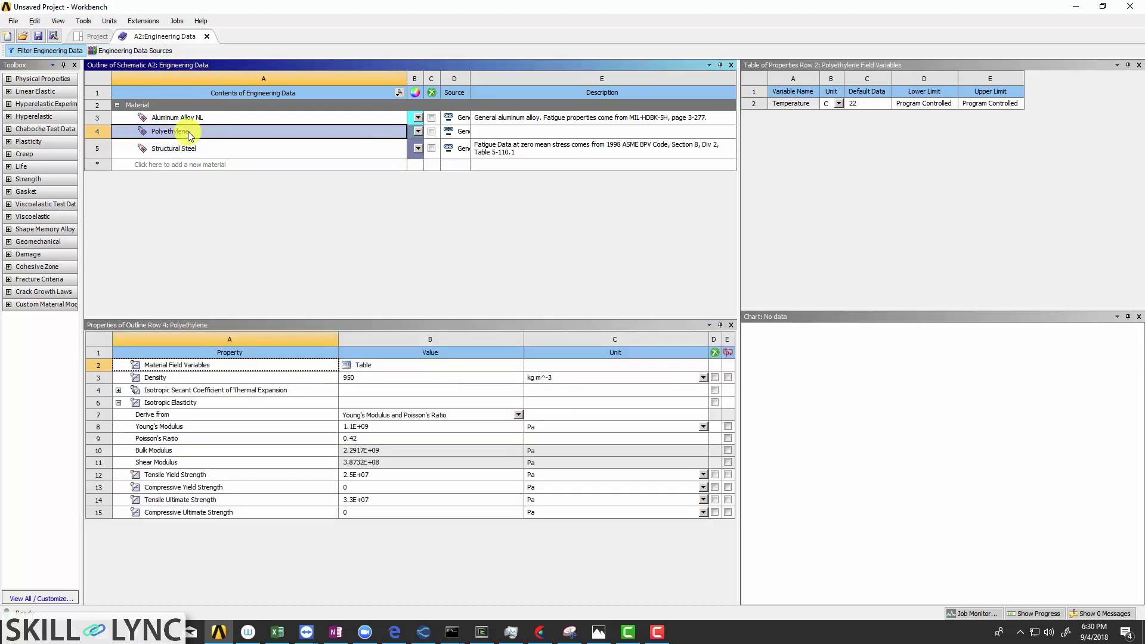
{"action": "right_click", "coordinate": [188, 131]}
{"action": "left_click", "coordinate": [218, 196]}
{"action": "double_click", "coordinate": [169, 146]}
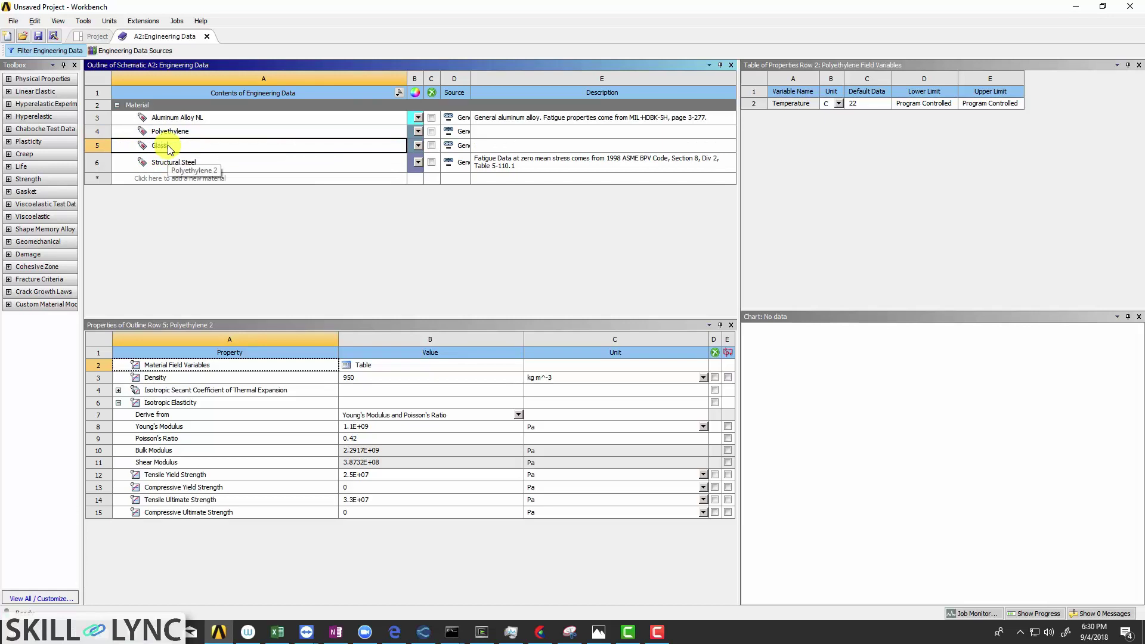
{"action": "type", "text": "Glass"}
{"action": "key", "text": "Return"}
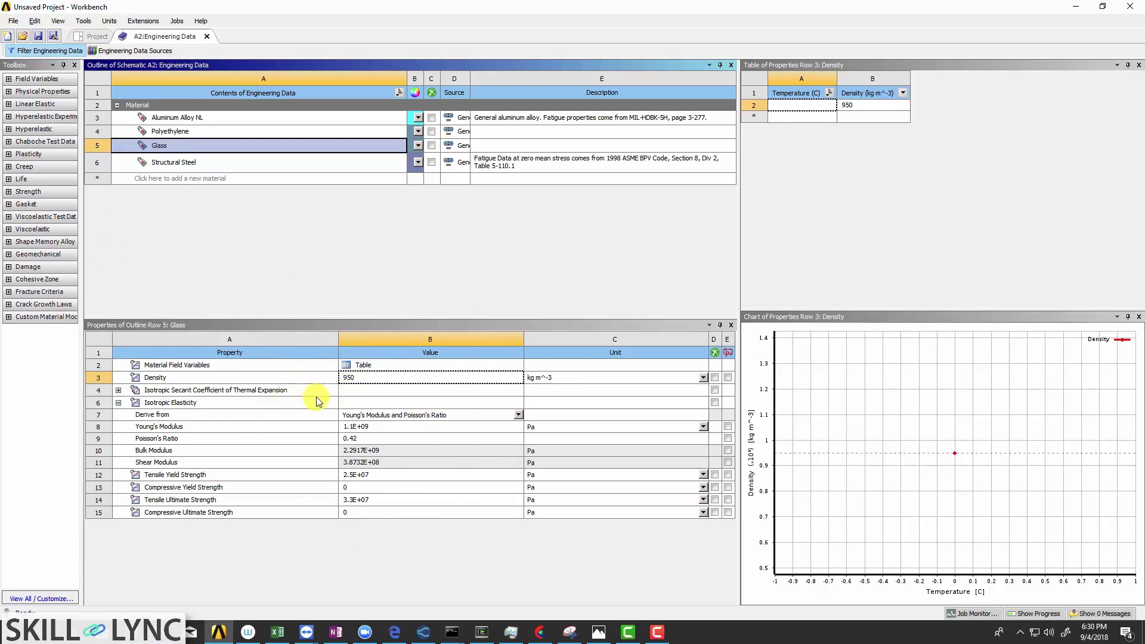
Set the density of Glass to 2520 kg m^-3
{"action": "left_click", "coordinate": [388, 379]}
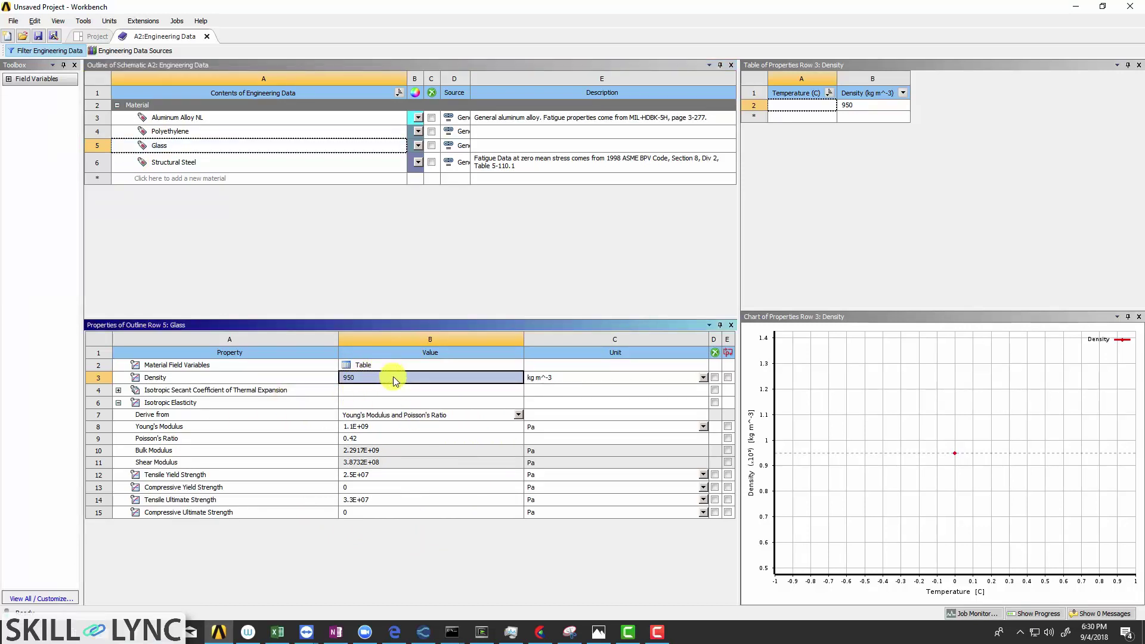
{"action": "type", "text": "252"}
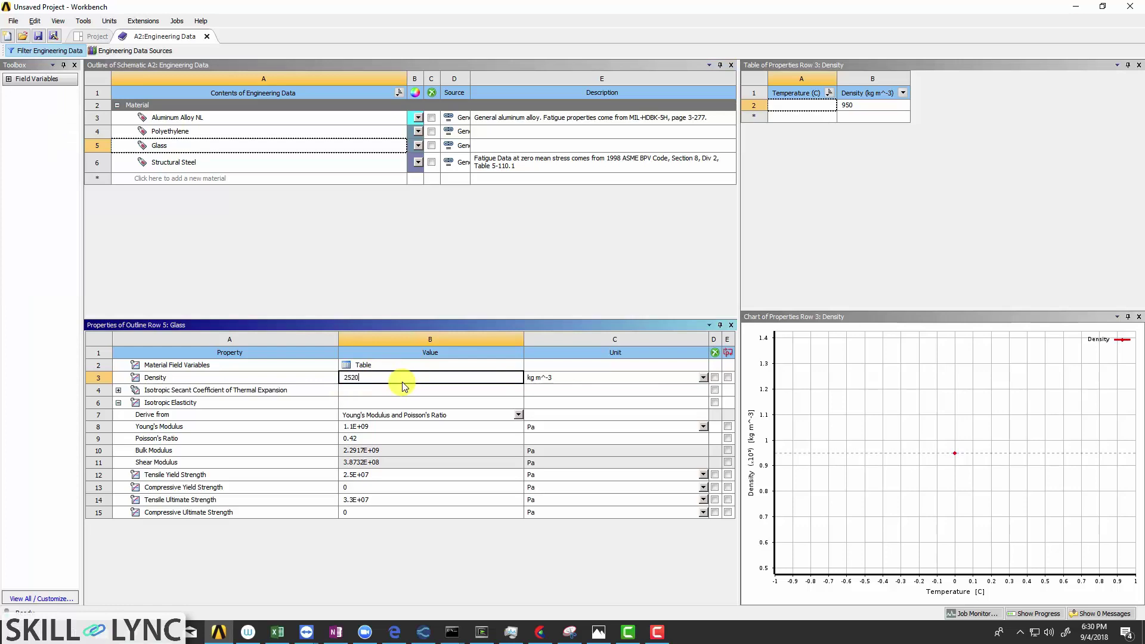
{"action": "type", "text": "0"}
Set the Young's modulus of Glass to 7.2E+10 Pa and its Poisson's ratio to 0.2
{"action": "left_click", "coordinate": [373, 427]}
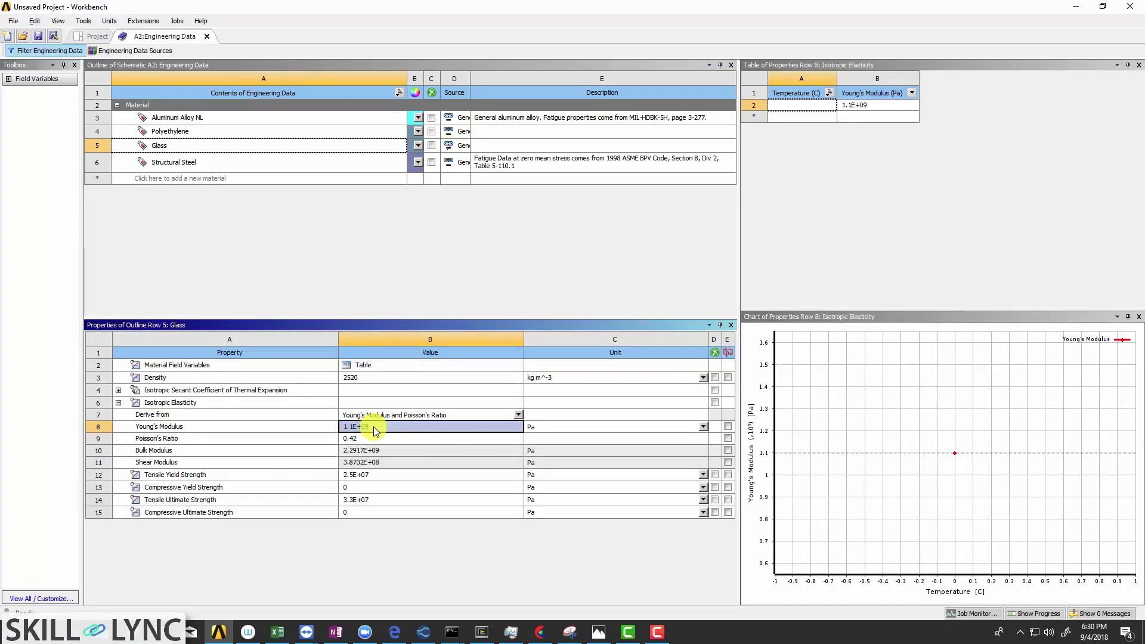
{"action": "left_click", "coordinate": [395, 428]}
{"action": "type", "text": "7.2E"}
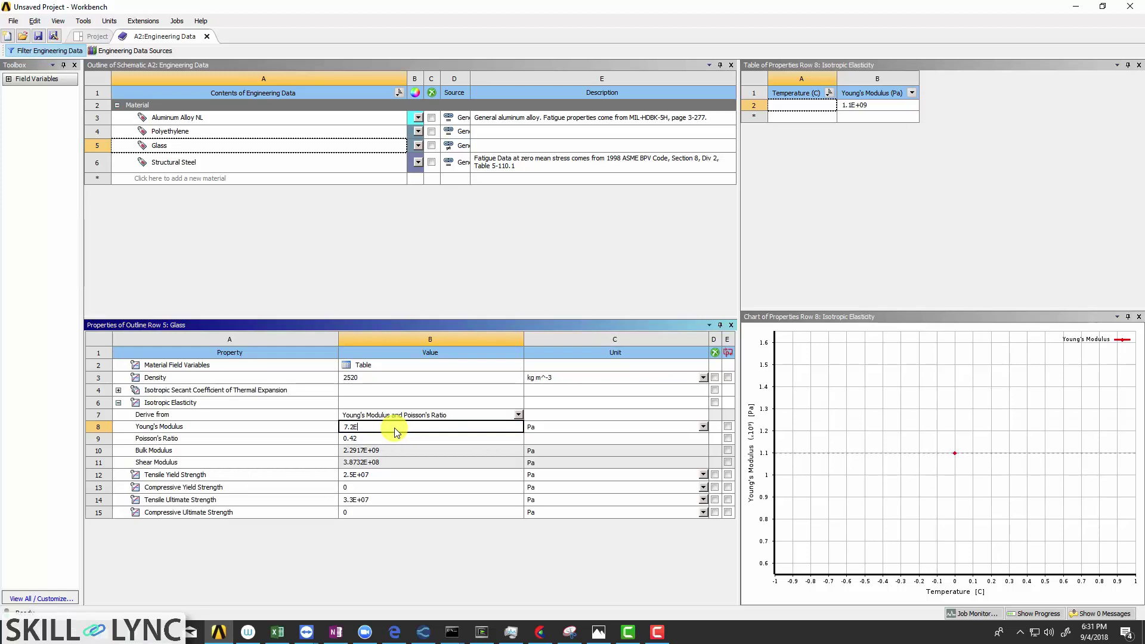
{"action": "type", "text": "+10"}
{"action": "key", "text": "Return"}
{"action": "type", "text": "0.2"}
{"action": "key", "text": "Return"}
Set both the tensile and the compressive yield strength of Glass to 2.5E+08 Pa
{"action": "left_click", "coordinate": [369, 480]}
{"action": "left_click", "coordinate": [402, 475]}
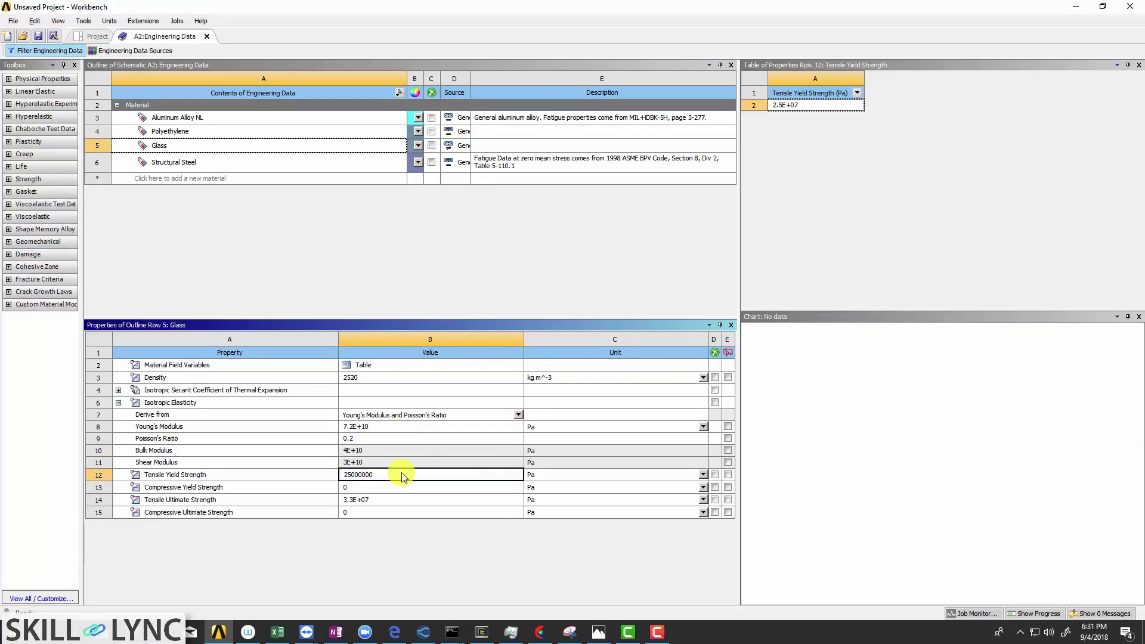
{"action": "type", "text": "0"}
{"action": "key", "text": "Return"}
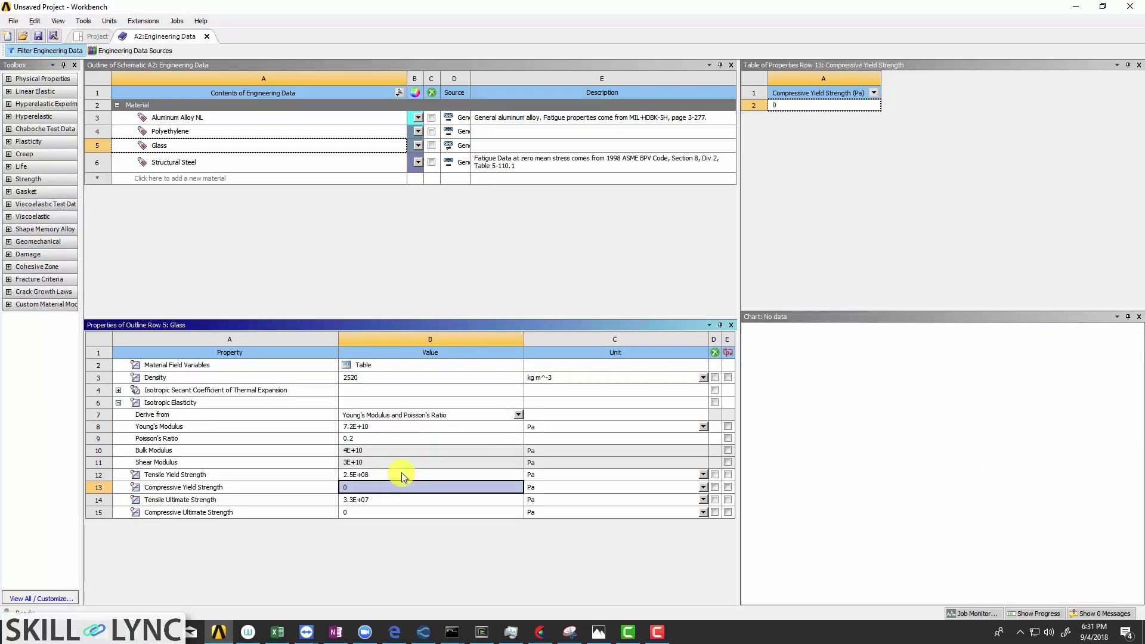
{"action": "left_click", "coordinate": [395, 477]}
{"action": "left_click", "coordinate": [386, 488]}
{"action": "left_click", "coordinate": [360, 484]}
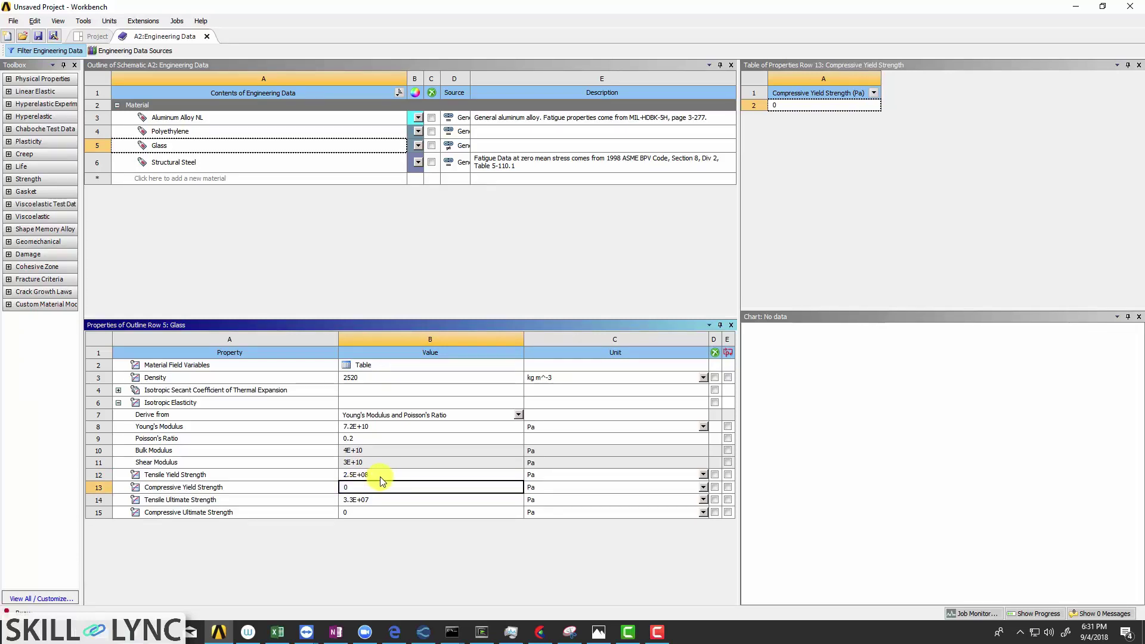
{"action": "left_click", "coordinate": [376, 476]}
{"action": "left_click", "coordinate": [376, 476]}
{"action": "key", "text": "ctrl+c"}
{"action": "left_click", "coordinate": [366, 487]}
{"action": "key", "text": "ctrl+v"}
Set the tensile ultimate strength of Glass to 4.6E8 Pa and close Engineering Data
{"action": "left_click", "coordinate": [365, 501]}
{"action": "left_click", "coordinate": [365, 501]}
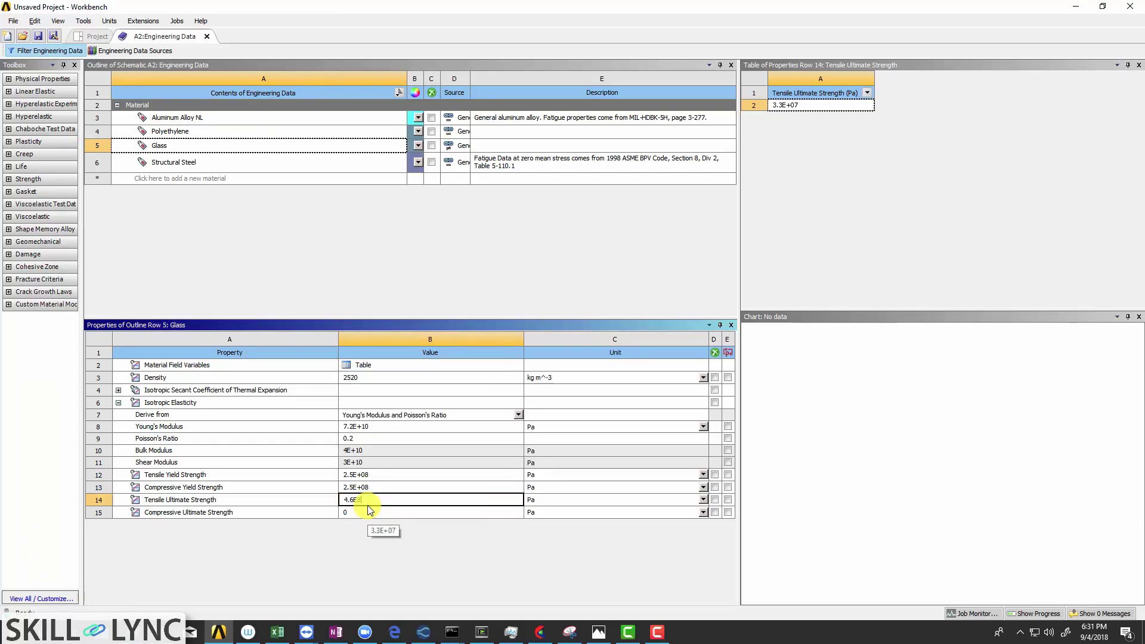
{"action": "type", "text": "4.6E8"}
{"action": "key", "text": "Return"}
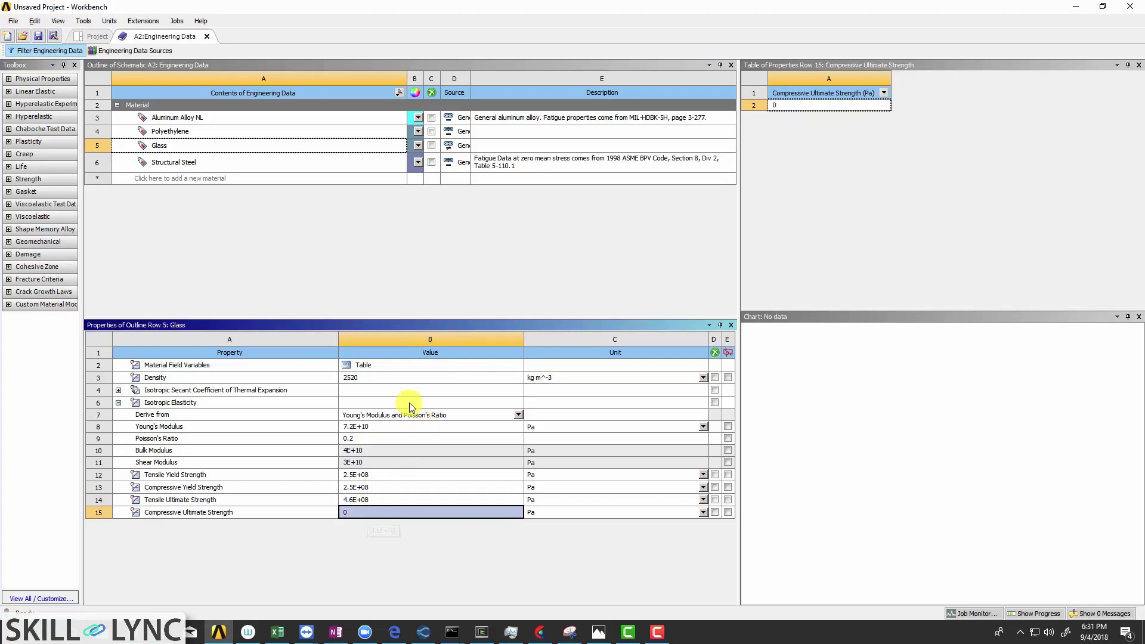
{"action": "left_click", "coordinate": [206, 36]}
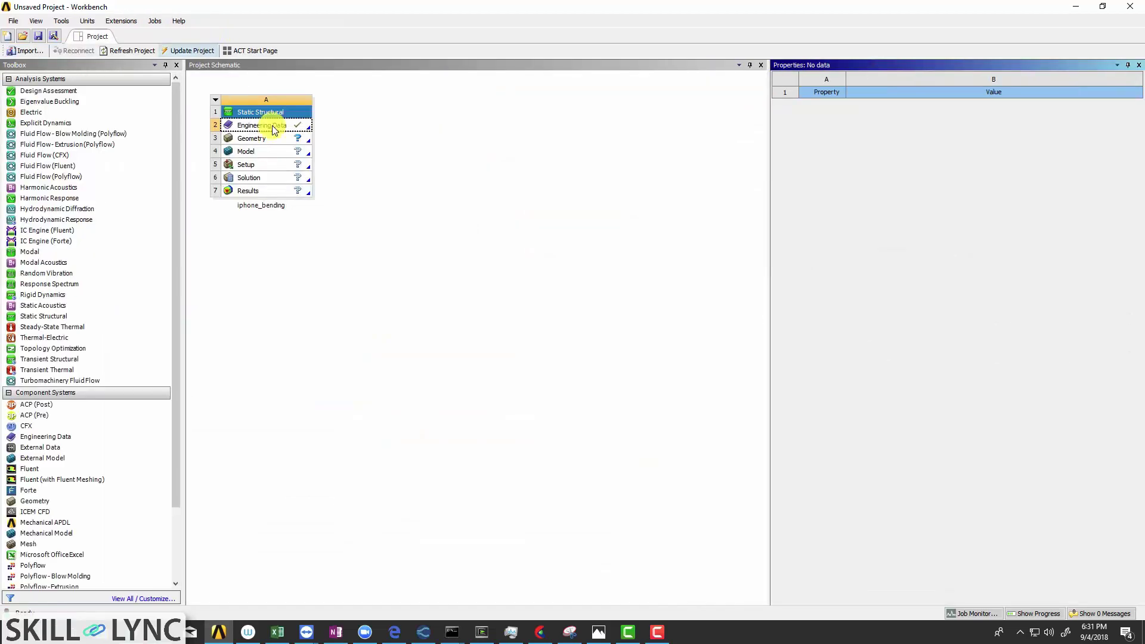
Import the geometry file Skill_Lync_Iphone_Bending.x_t into the Static Structural system
{"action": "left_click", "coordinate": [267, 138]}
{"action": "right_click", "coordinate": [267, 138]}
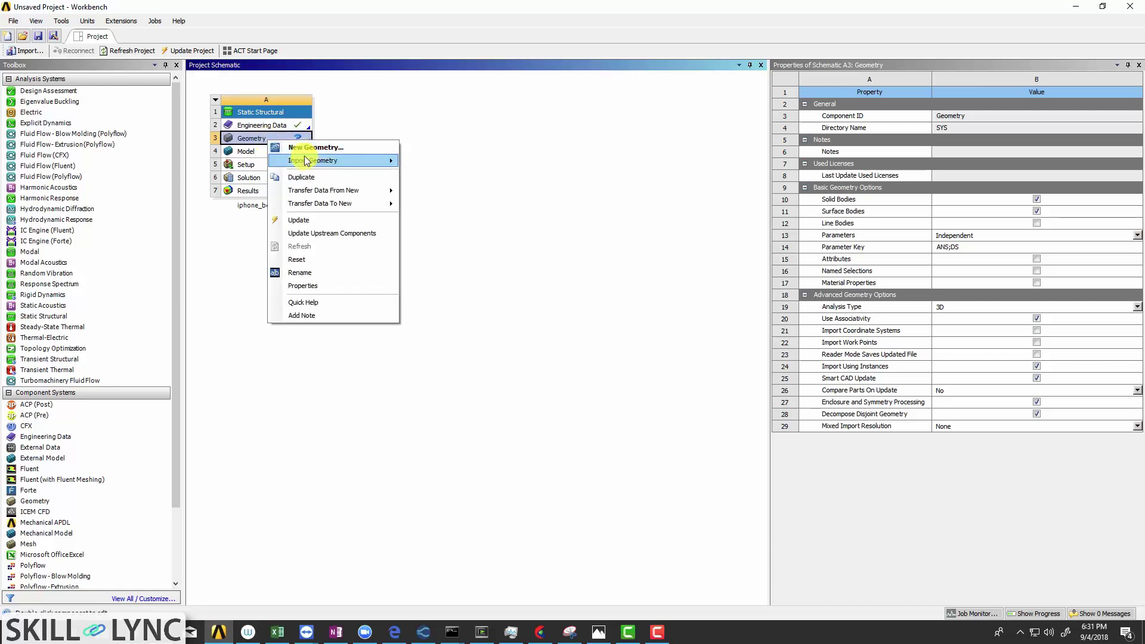
{"action": "mouse_move", "coordinate": [313, 160]}
{"action": "left_click", "coordinate": [462, 166]}
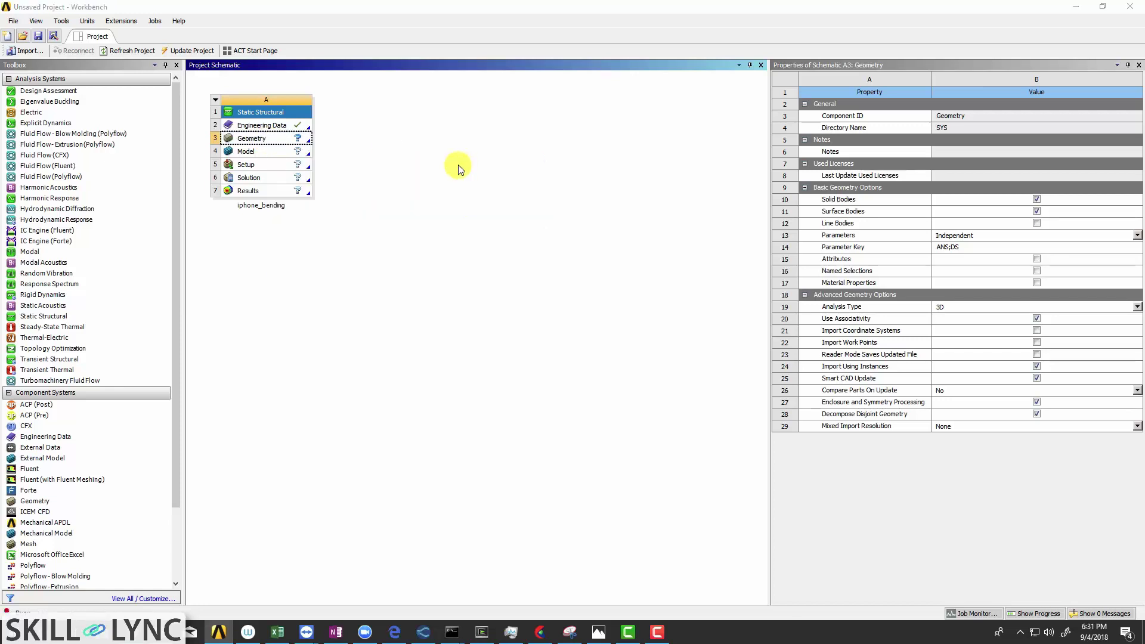
{"action": "double_click", "coordinate": [216, 100]}
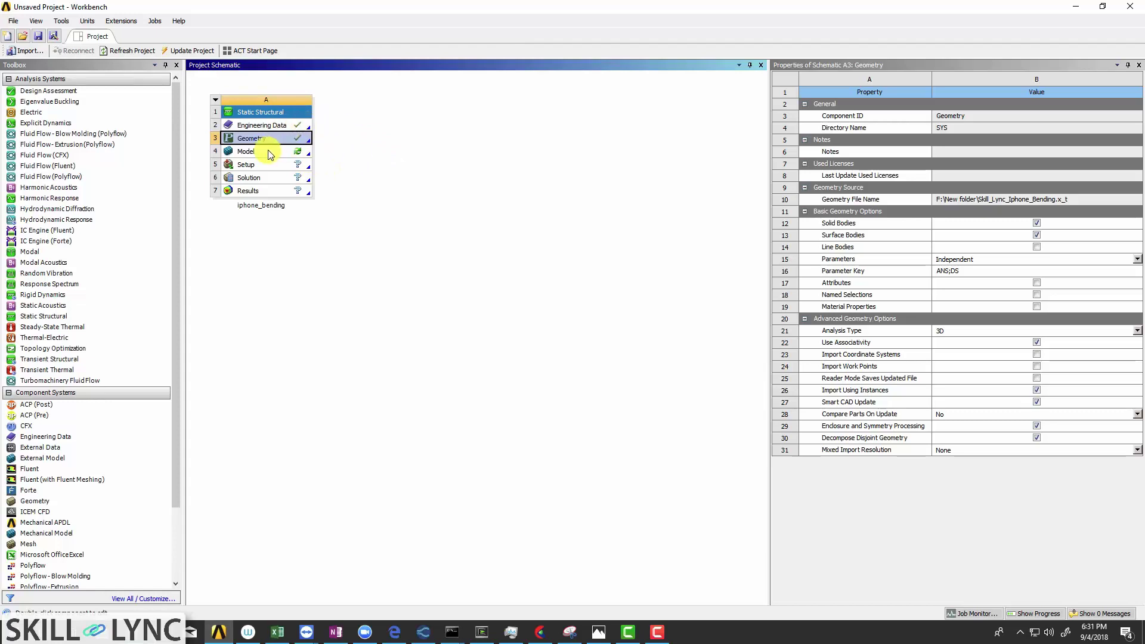
Open the imported geometry for editing in SpaceClaim and examine the phone and finger bodies from several angles
{"action": "right_click", "coordinate": [295, 139]}
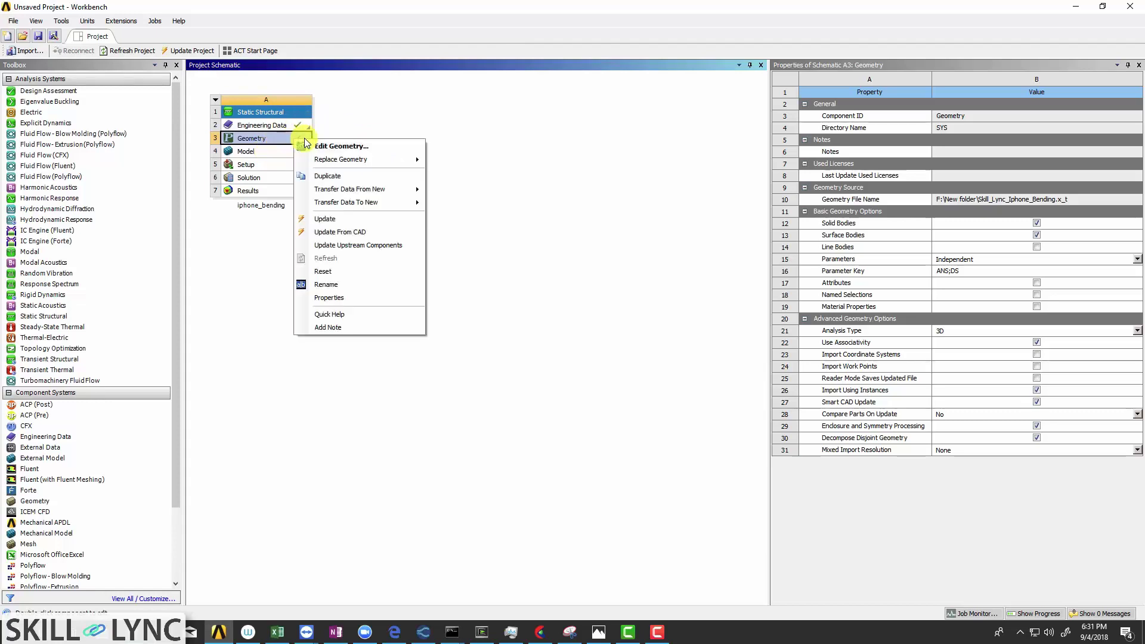
{"action": "left_click", "coordinate": [345, 143]}
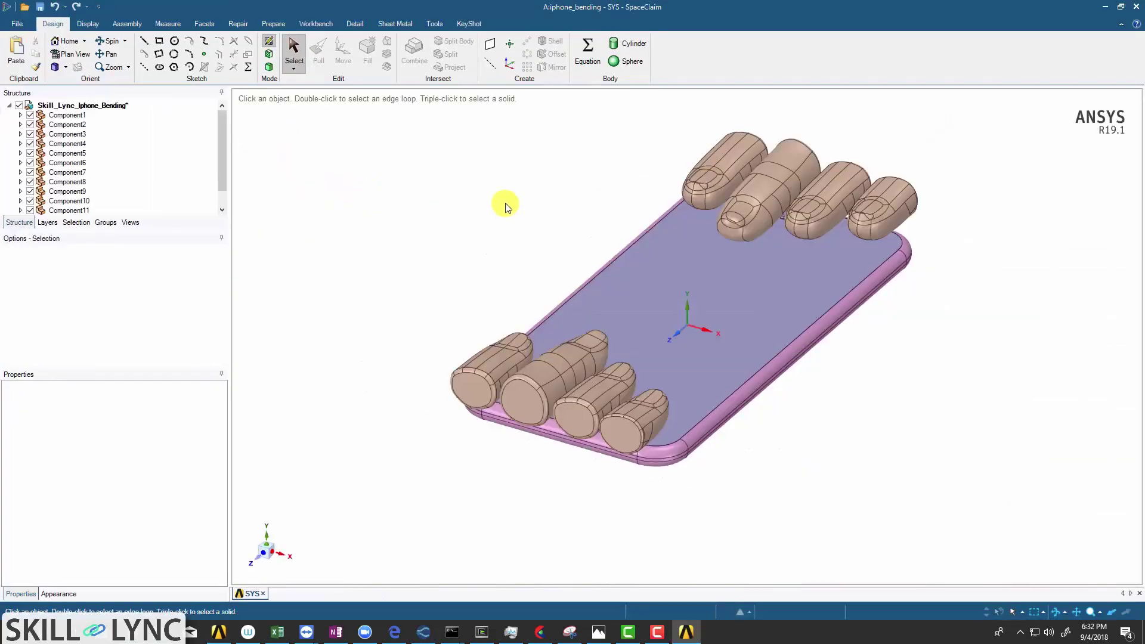
{"action": "middle_click_drag", "start_coordinate": [467, 166], "coordinate": [834, 381]}
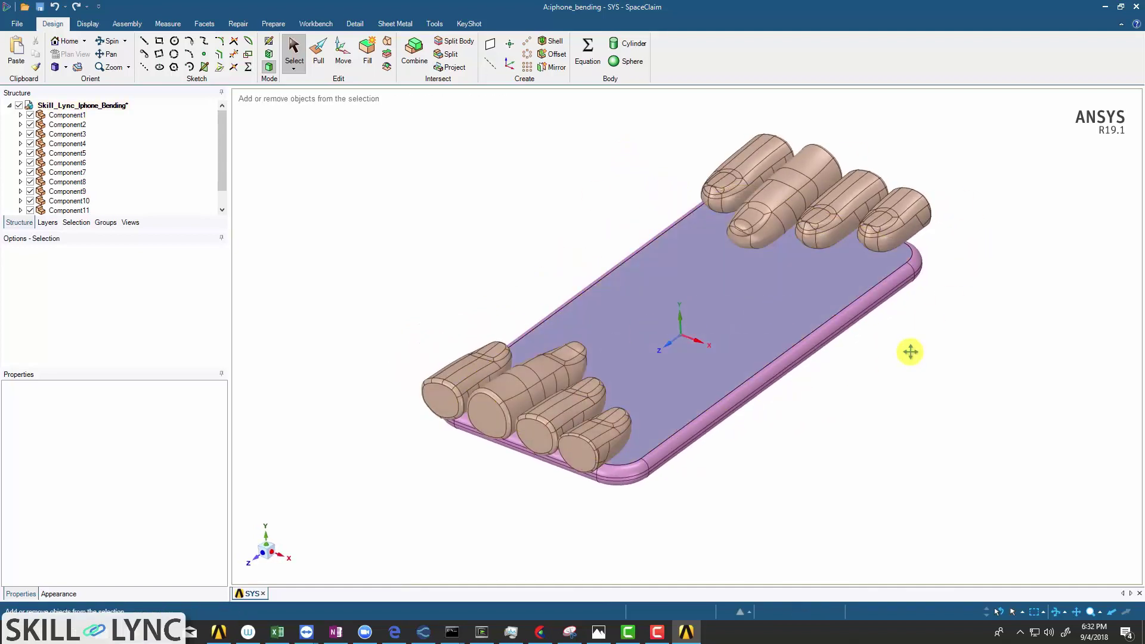
{"action": "middle_click_drag", "start_coordinate": [907, 353], "coordinate": [869, 415], "text": "ctrl"}
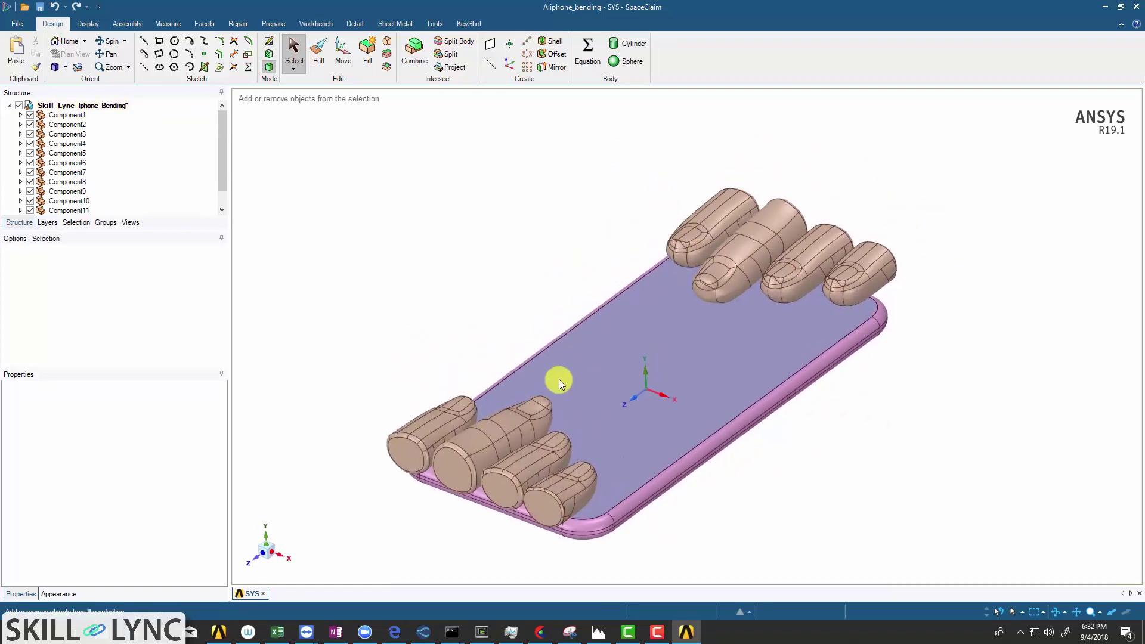
{"action": "left_click", "coordinate": [483, 427]}
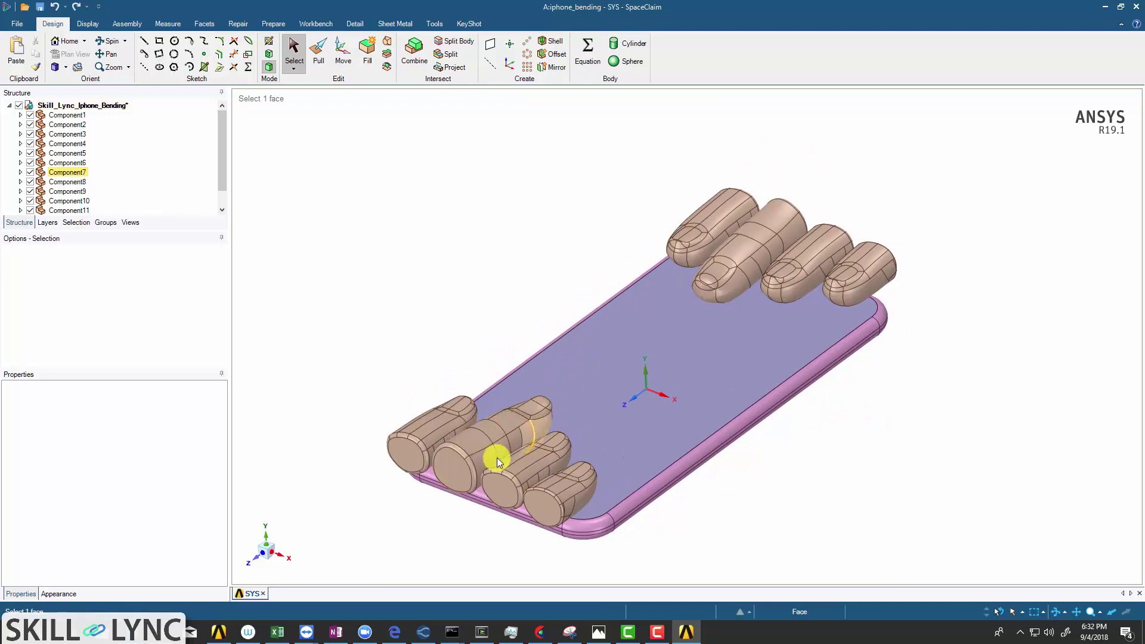
{"action": "left_click", "coordinate": [448, 411]}
{"action": "middle_click_drag", "start_coordinate": [524, 380], "coordinate": [909, 317]}
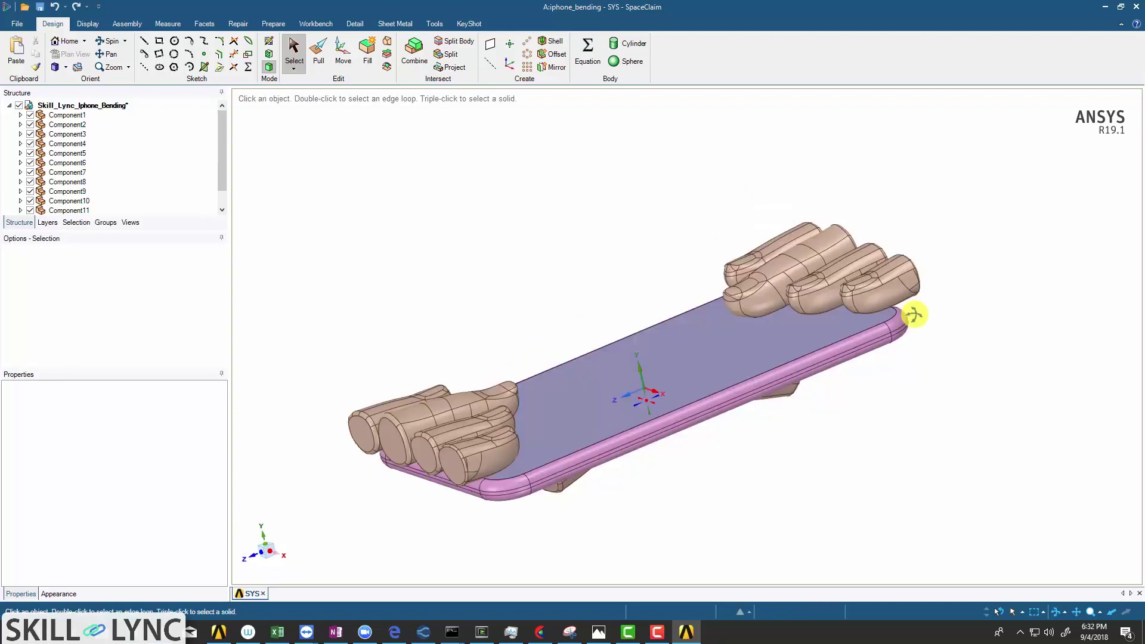
{"action": "left_click", "coordinate": [908, 315]}
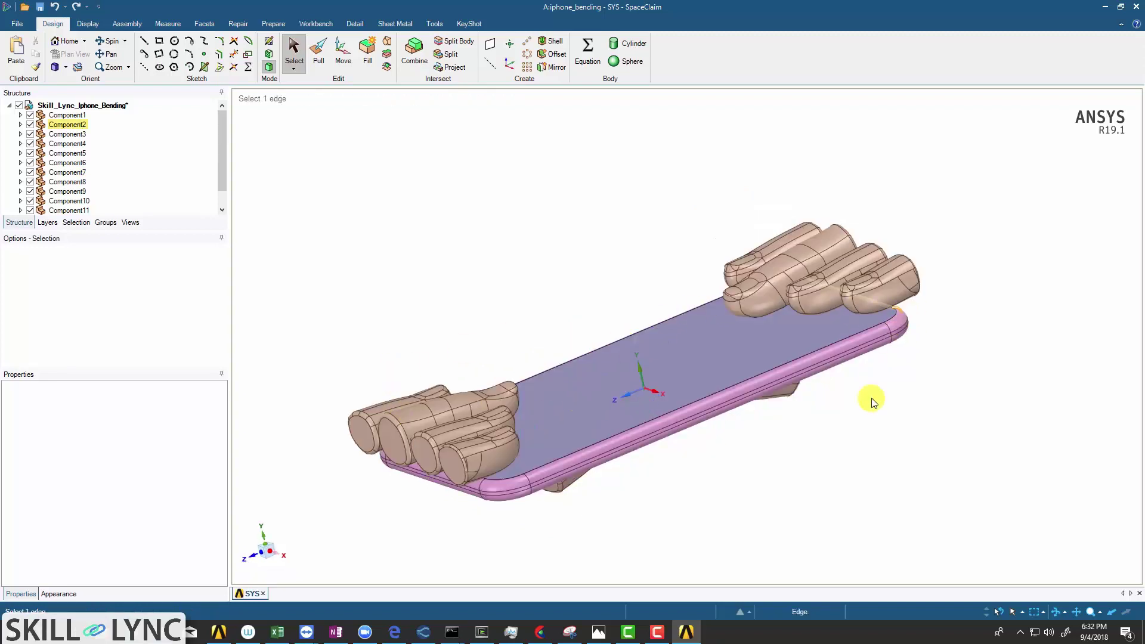
{"action": "middle_click_drag", "start_coordinate": [904, 298], "coordinate": [587, 476]}
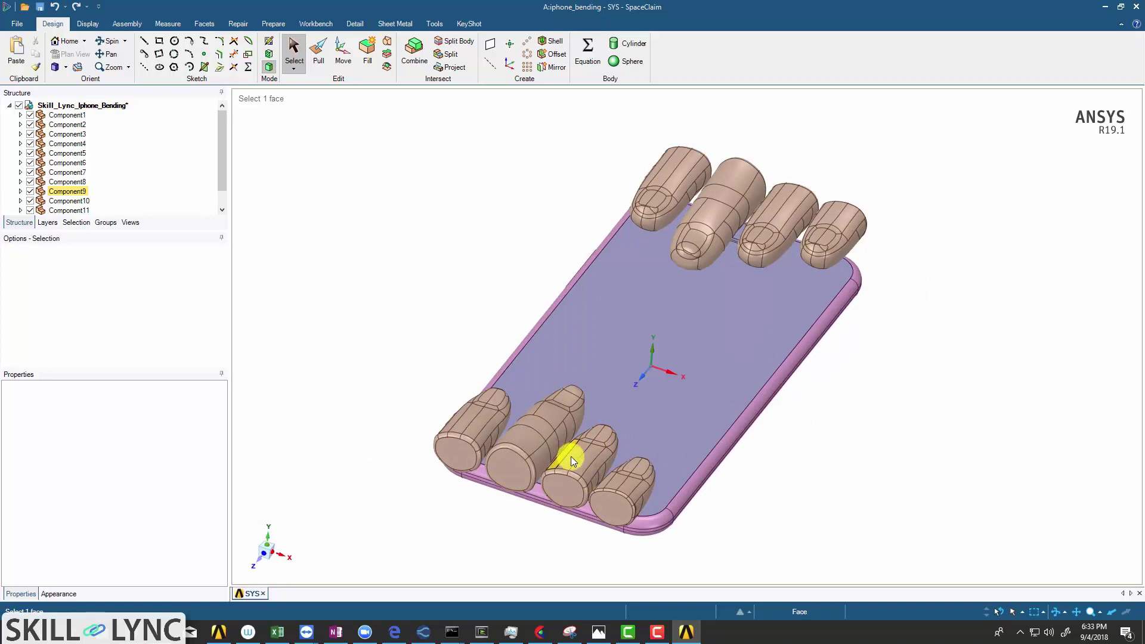
Merge the four lengthwise upper faces of the third finger from the left at the phone's near end into a single face
{"action": "left_click", "coordinate": [575, 458]}
{"action": "left_click", "coordinate": [615, 459], "text": "ctrl"}
{"action": "left_click", "coordinate": [631, 453], "text": "ctrl"}
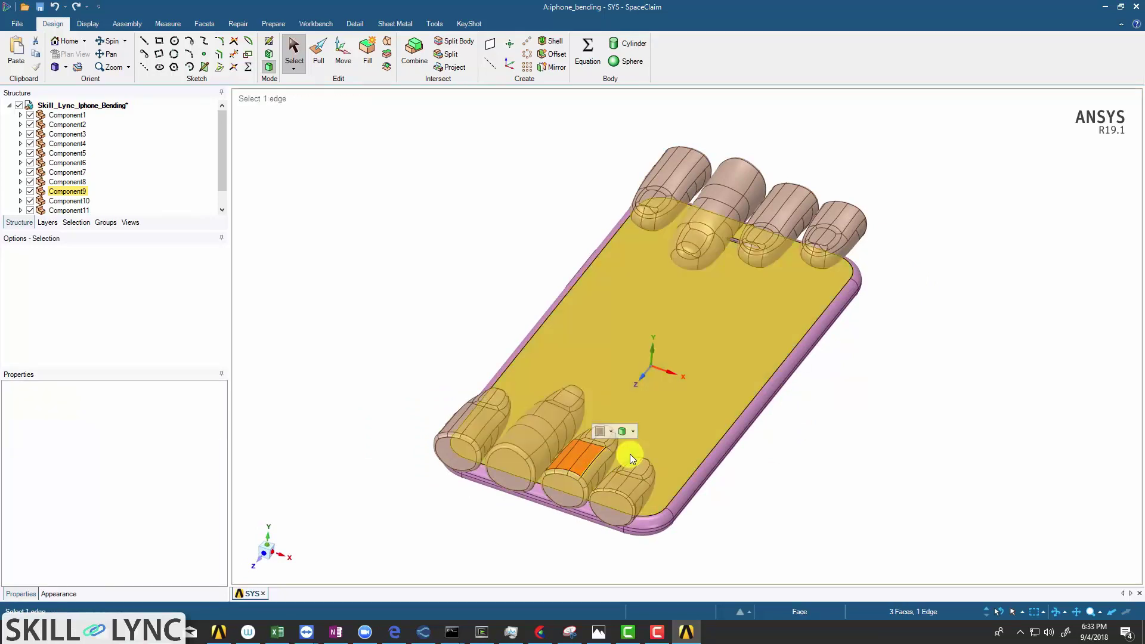
{"action": "middle_click_drag", "start_coordinate": [631, 454], "coordinate": [591, 471]}
{"action": "double_click", "coordinate": [594, 472]}
{"action": "left_click", "coordinate": [232, 24]}
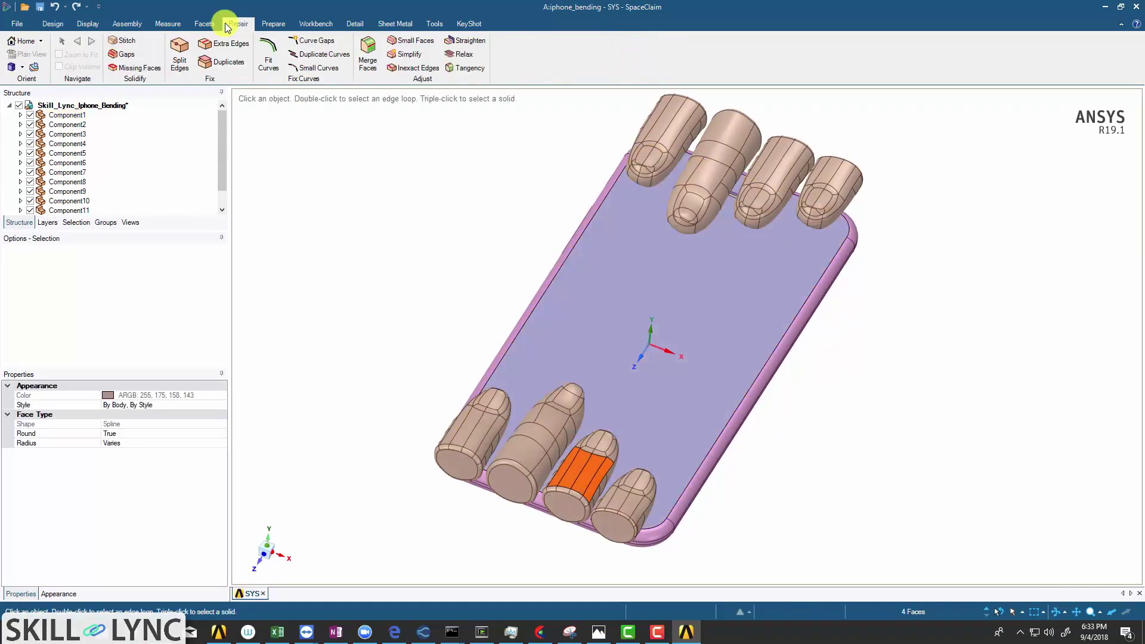
{"action": "left_click", "coordinate": [366, 57]}
{"action": "left_click", "coordinate": [250, 197]}
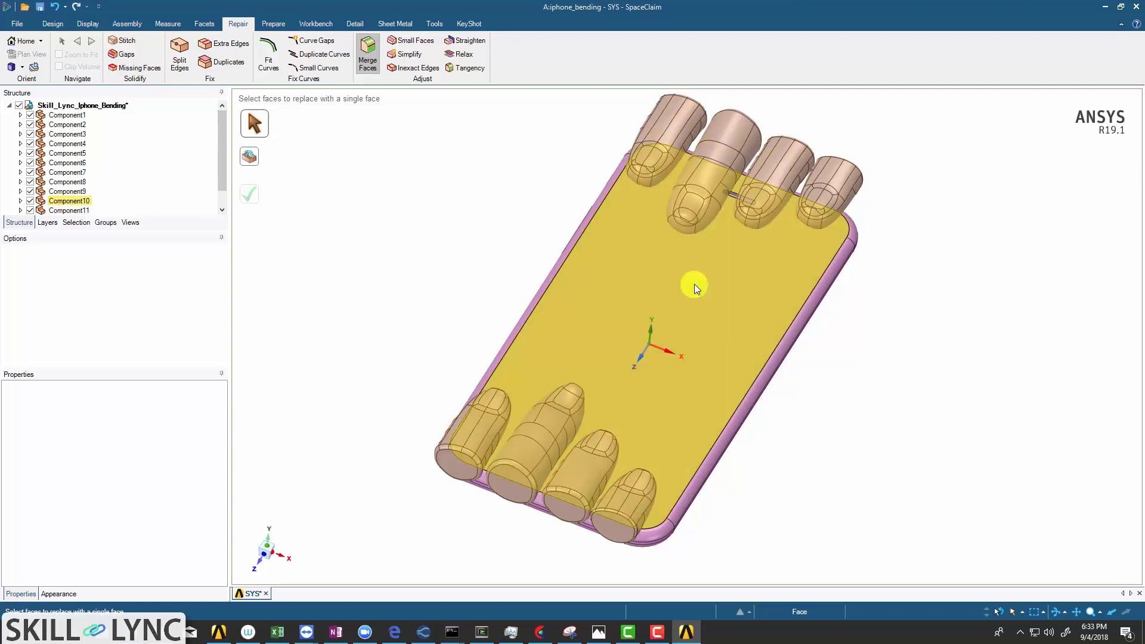
Isolate Component1 by hiding all other components and examine the phone's display glass from the front
{"action": "middle_click_drag", "start_coordinate": [767, 243], "coordinate": [506, 194]}
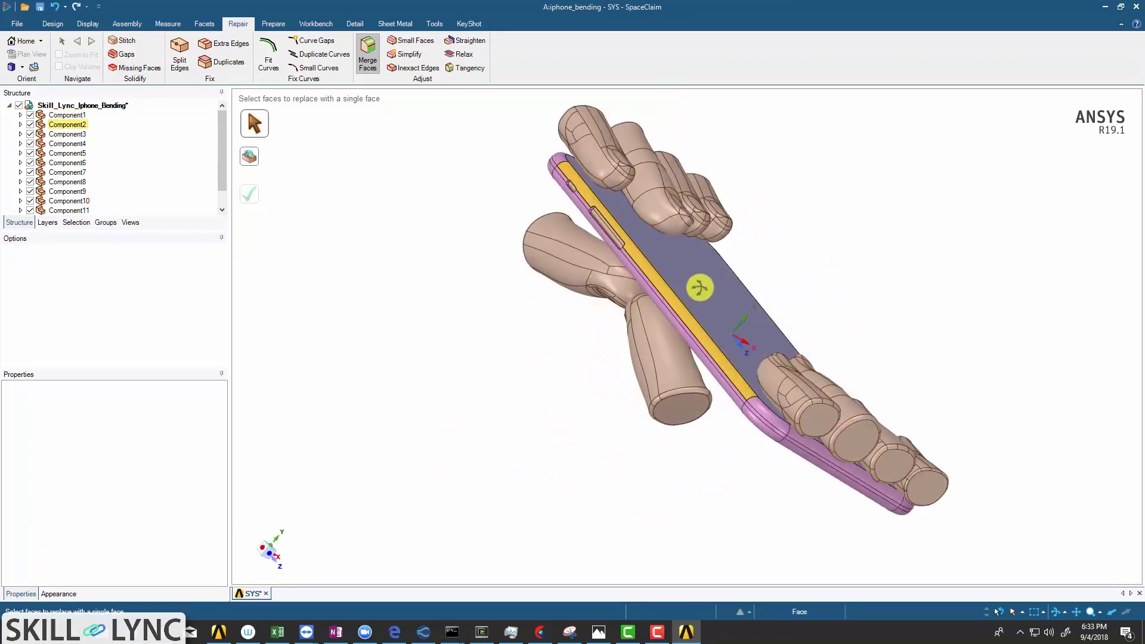
{"action": "middle_click_drag", "start_coordinate": [698, 283], "coordinate": [384, 304]}
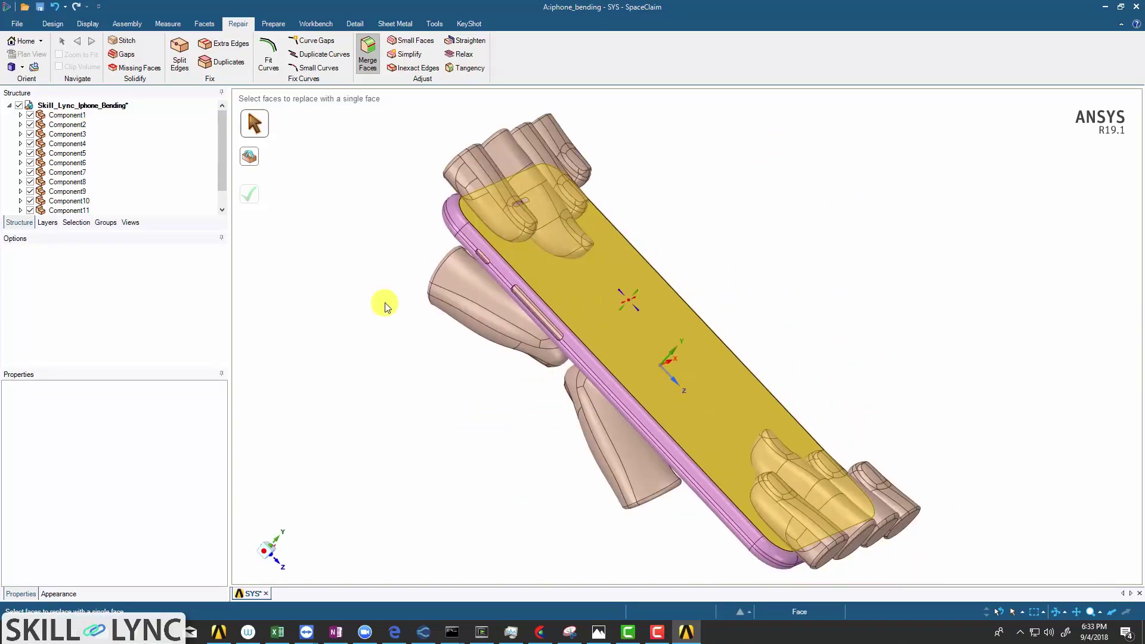
{"action": "left_click", "coordinate": [18, 105]}
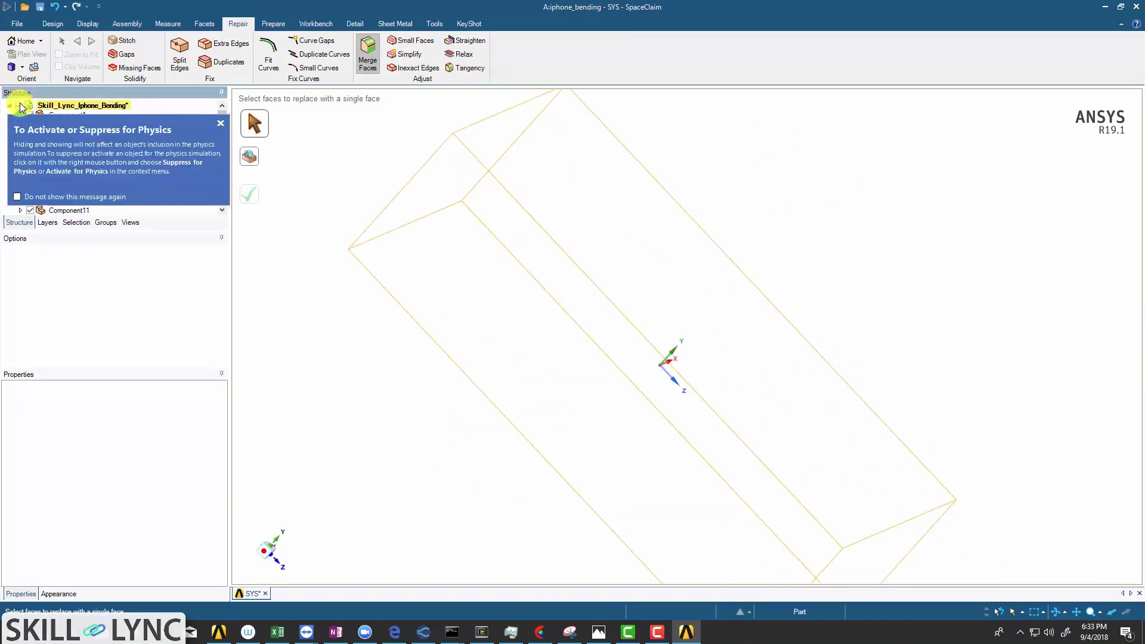
{"action": "left_click", "coordinate": [220, 122]}
{"action": "key", "text": "ctrl+a"}
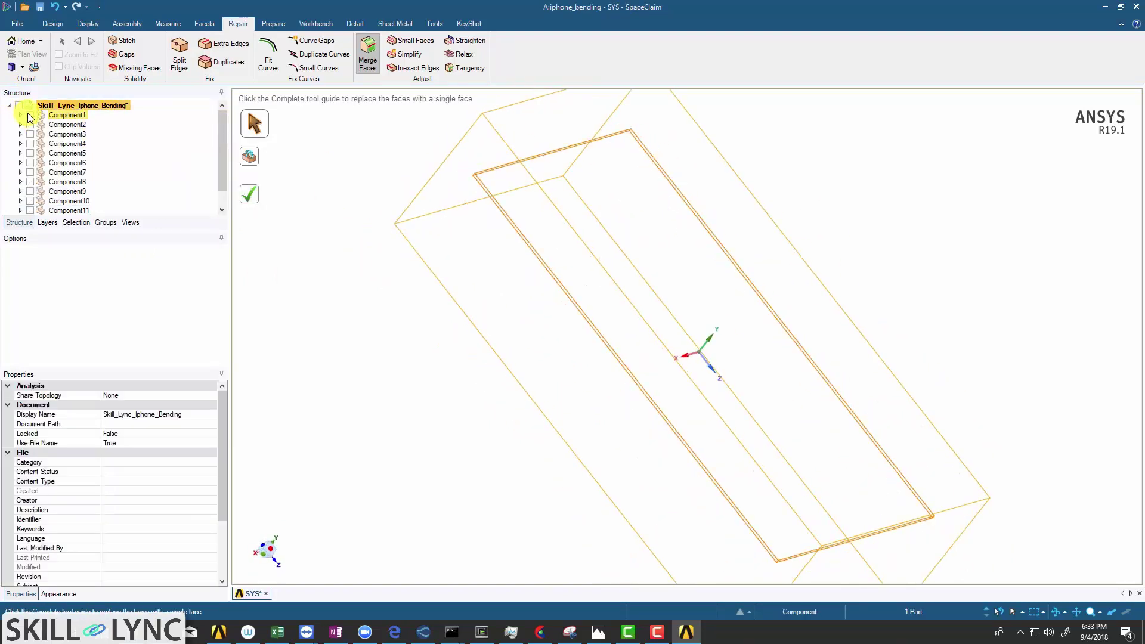
{"action": "left_click", "coordinate": [30, 114]}
{"action": "left_click", "coordinate": [884, 242]}
{"action": "middle_click_drag", "start_coordinate": [884, 242], "coordinate": [741, 271]}
{"action": "left_click", "coordinate": [730, 307]}
{"action": "left_click", "coordinate": [919, 300]}
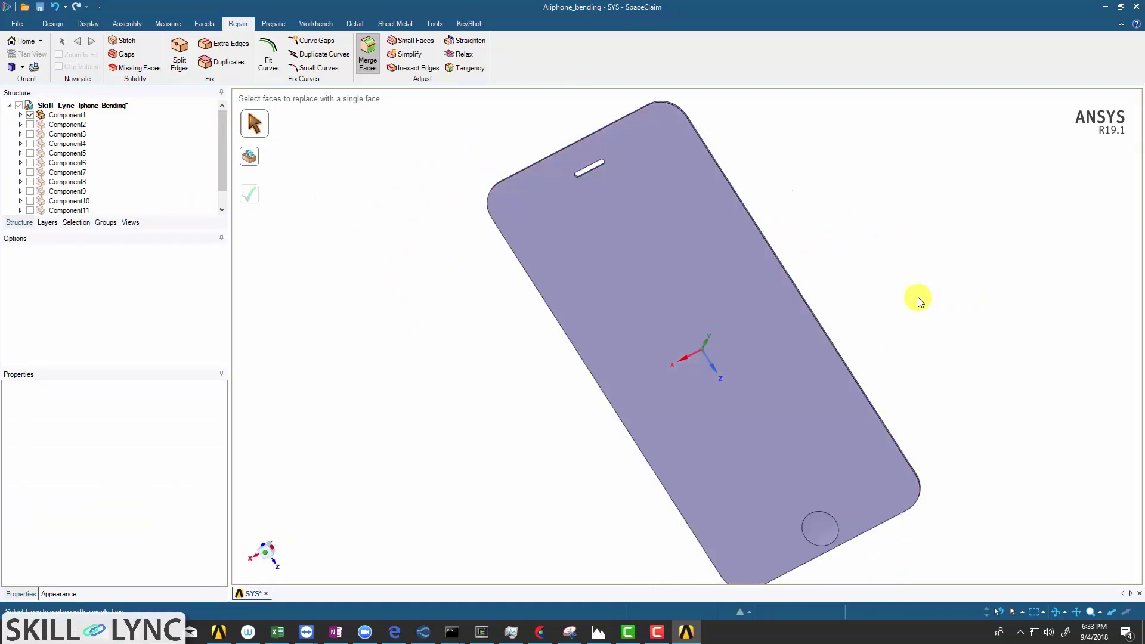
{"action": "scroll", "coordinate": [918, 300], "scroll_direction": "up", "scroll_amount": 5}
{"action": "scroll", "coordinate": [913, 301], "scroll_direction": "down", "scroll_amount": 7}
{"action": "middle_click_drag", "start_coordinate": [895, 305], "coordinate": [831, 327]}
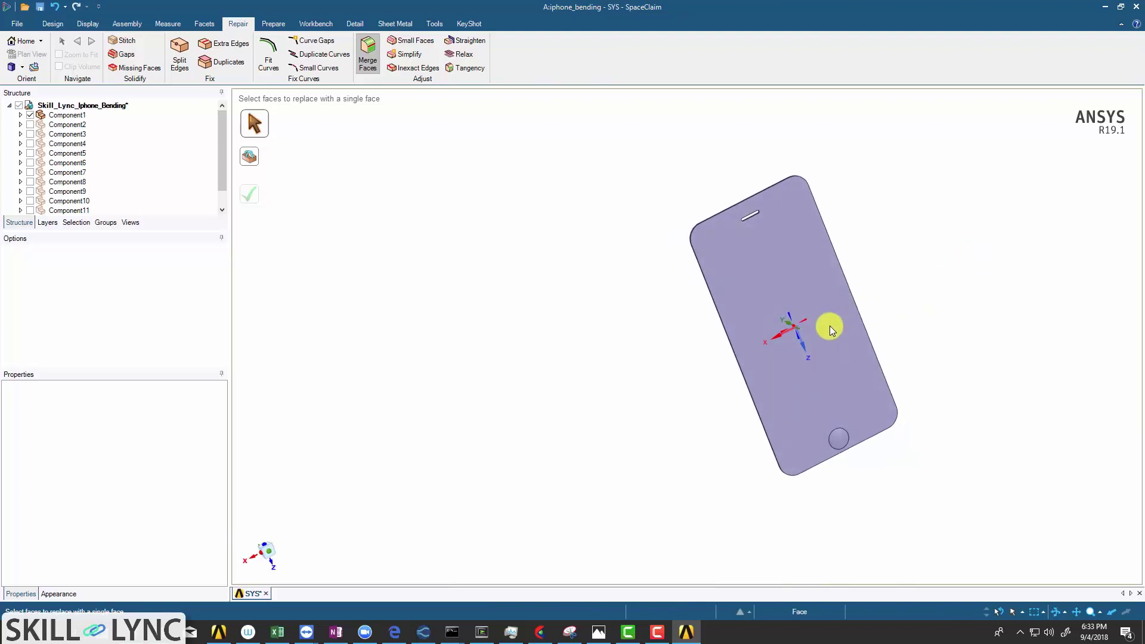
Display only Component2 and examine the phone's frame from the back, the side and the inside
{"action": "left_click", "coordinate": [30, 114]}
{"action": "left_click", "coordinate": [30, 124]}
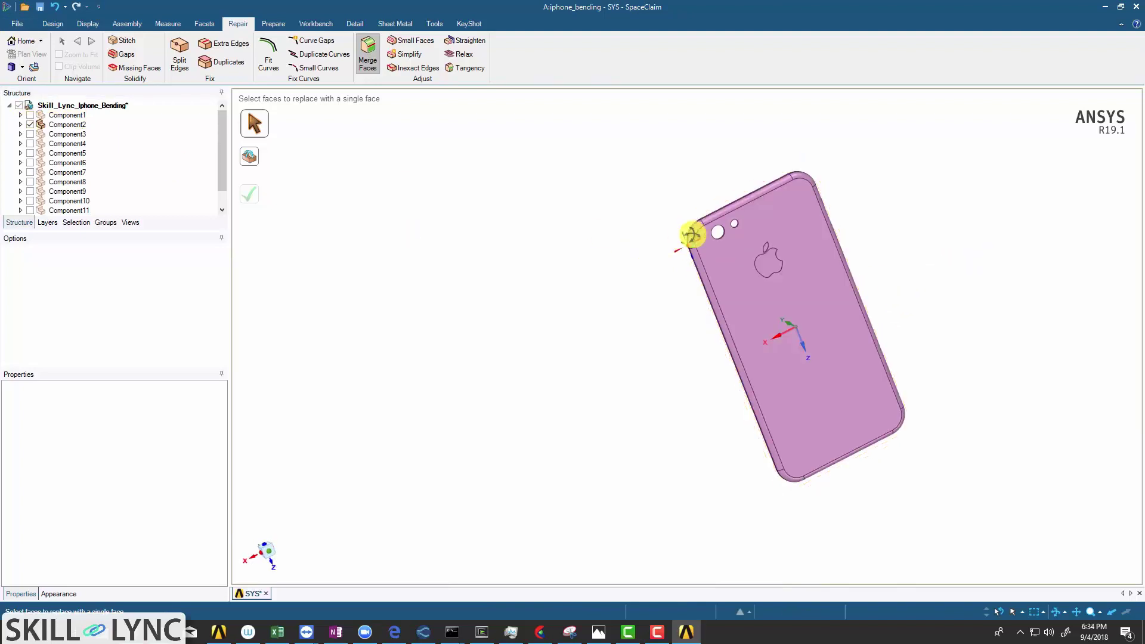
{"action": "middle_click_drag", "start_coordinate": [698, 230], "coordinate": [837, 232]}
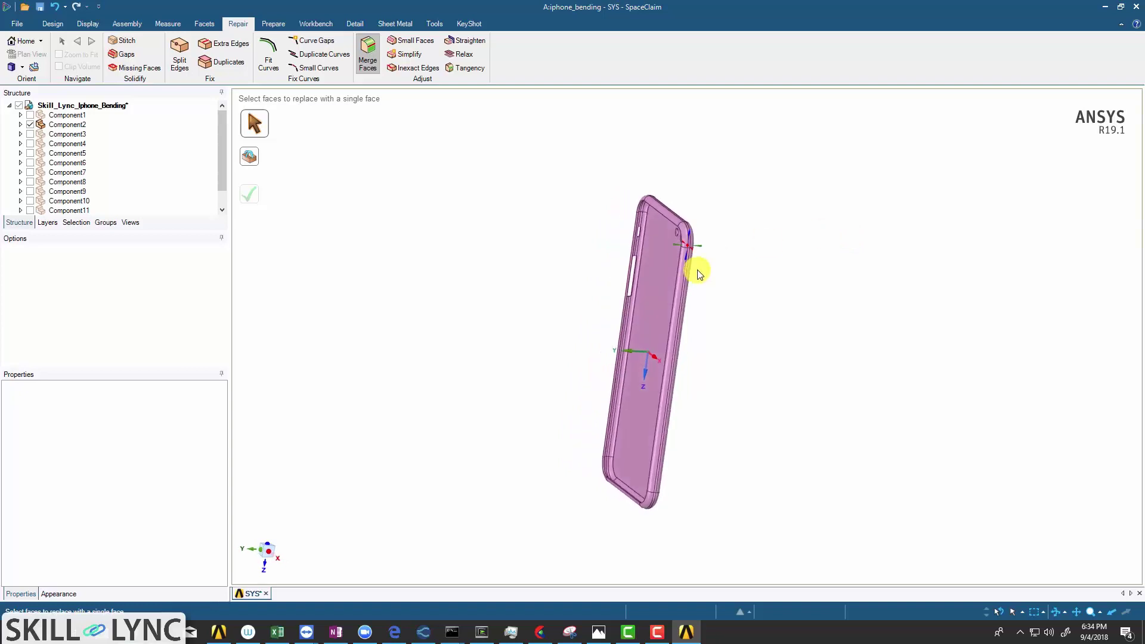
{"action": "scroll", "coordinate": [630, 299], "scroll_direction": "up", "scroll_amount": 5}
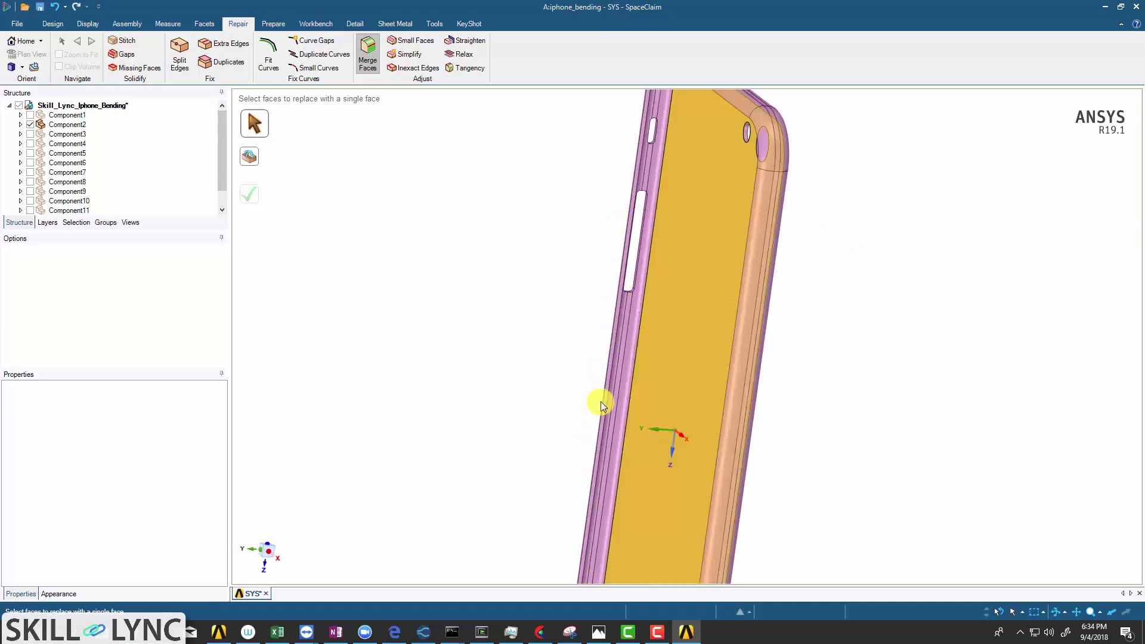
{"action": "scroll", "coordinate": [754, 291], "scroll_direction": "down", "scroll_amount": 5}
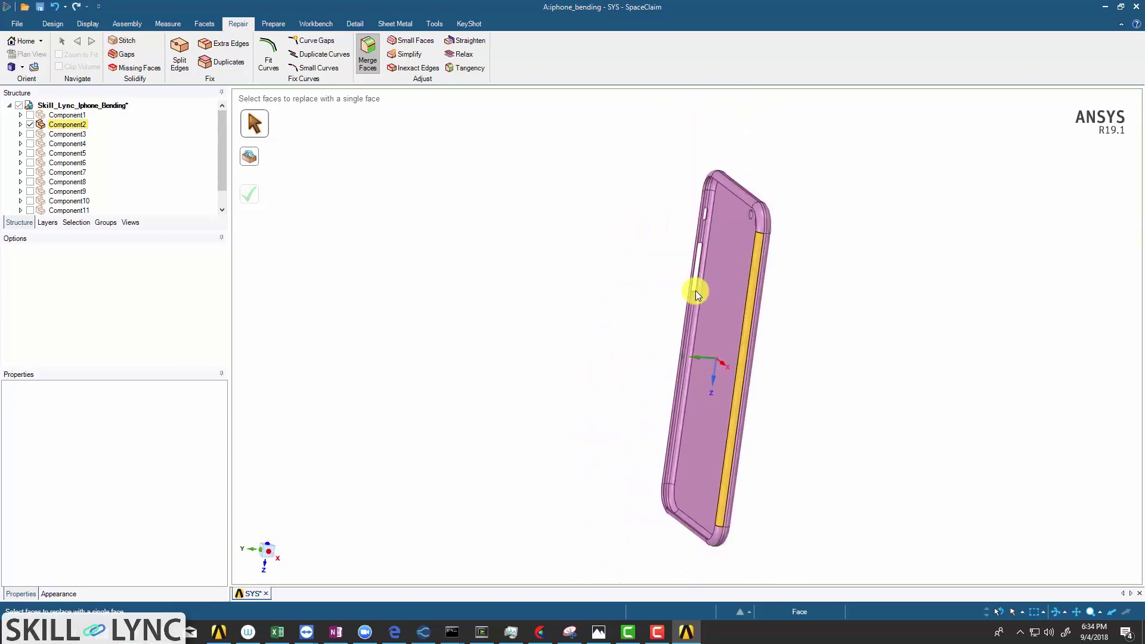
{"action": "middle_click_drag", "start_coordinate": [739, 271], "coordinate": [882, 292]}
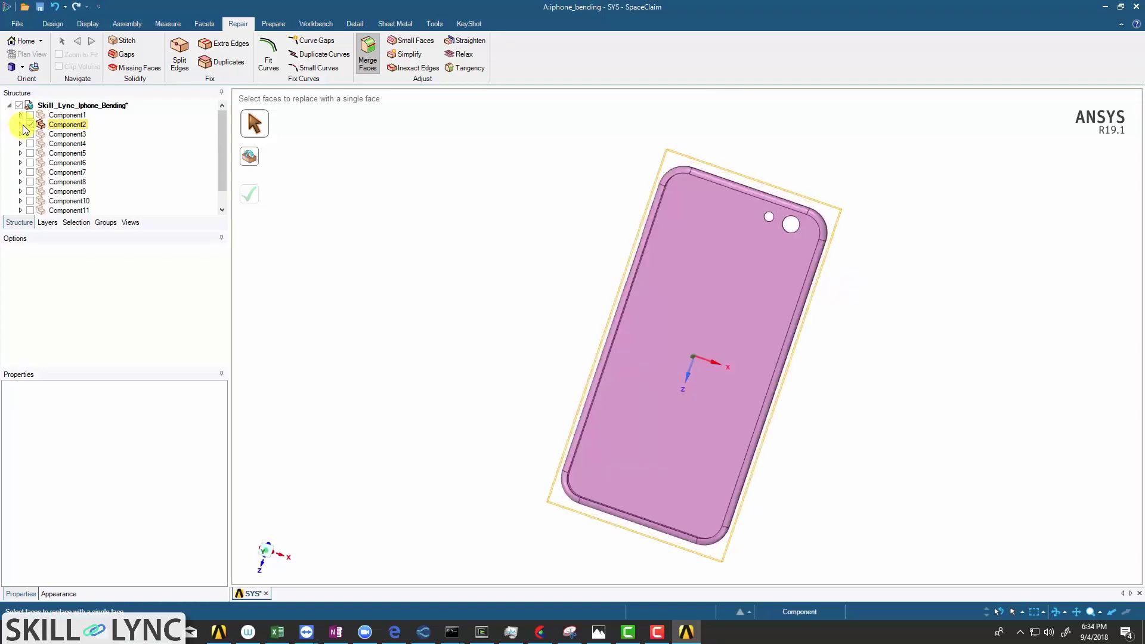
Display only Component3 and examine the solid block that fills the inside of the phone
{"action": "left_click", "coordinate": [21, 124]}
{"action": "left_click", "coordinate": [30, 143]}
{"action": "middle_click_drag", "start_coordinate": [660, 258], "coordinate": [744, 171]}
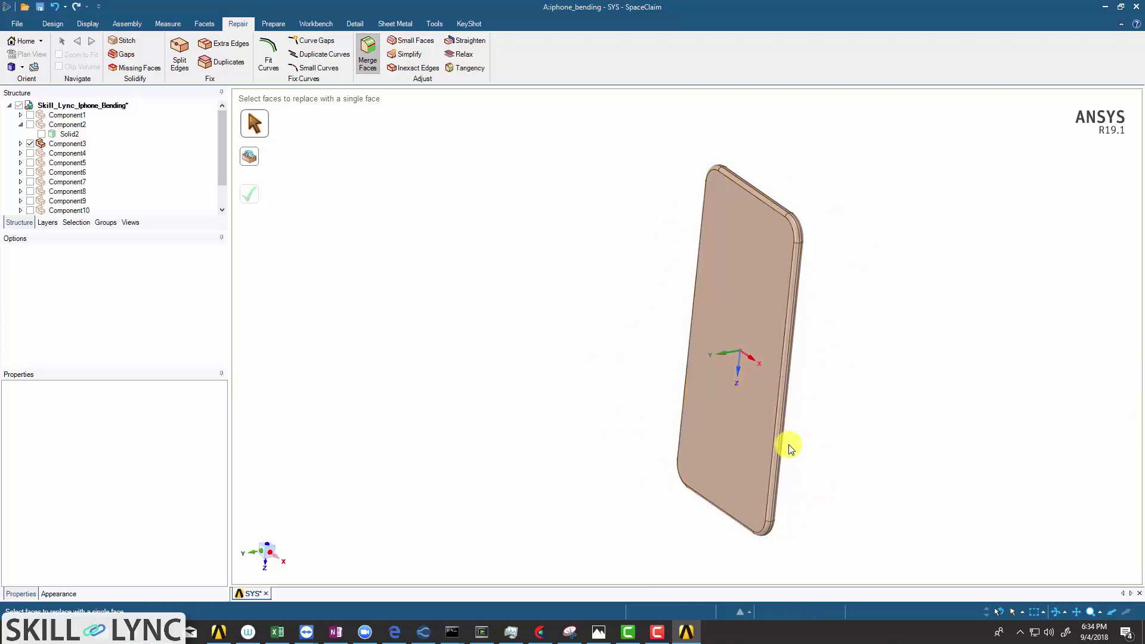
{"action": "middle_click_drag", "start_coordinate": [800, 522], "coordinate": [716, 177]}
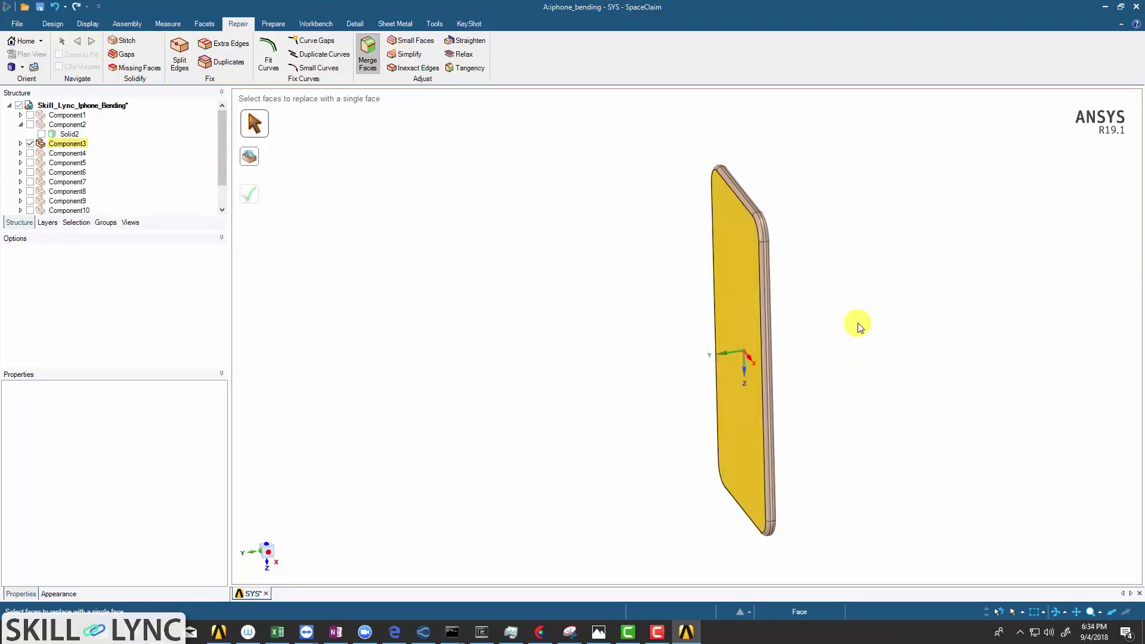
{"action": "middle_click_drag", "start_coordinate": [921, 317], "coordinate": [758, 308]}
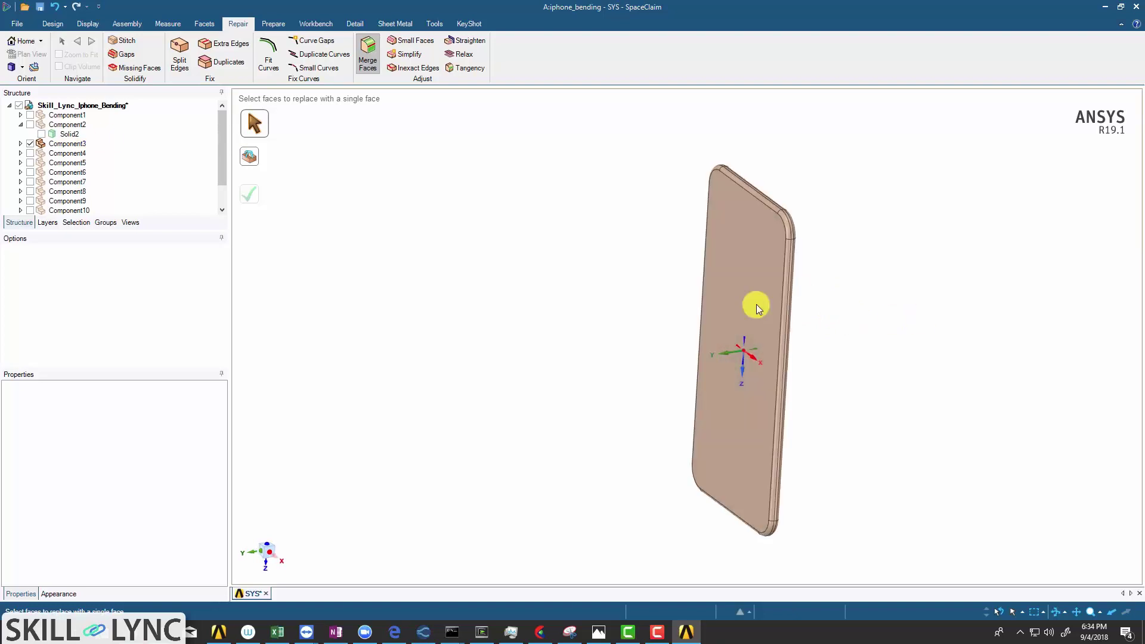
Show all components again and examine from the side how the fingers sit above and below the phone
{"action": "left_click", "coordinate": [19, 105]}
{"action": "left_click", "coordinate": [19, 105]}
{"action": "middle_click_drag", "start_coordinate": [659, 218], "coordinate": [928, 416]}
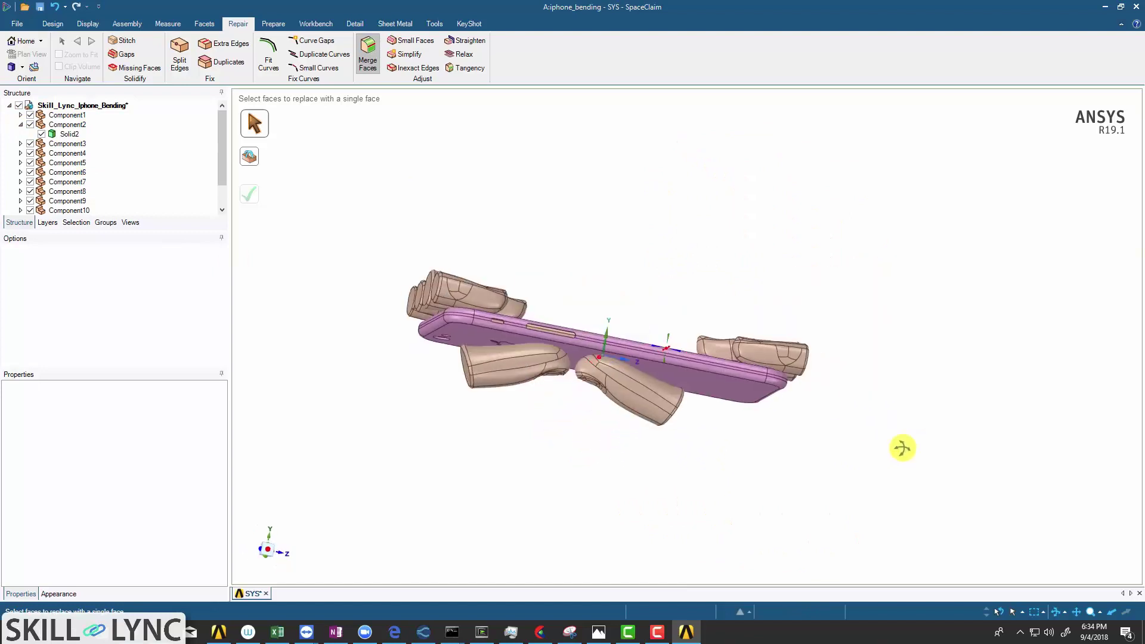
{"action": "middle_click_drag", "start_coordinate": [903, 448], "coordinate": [637, 422]}
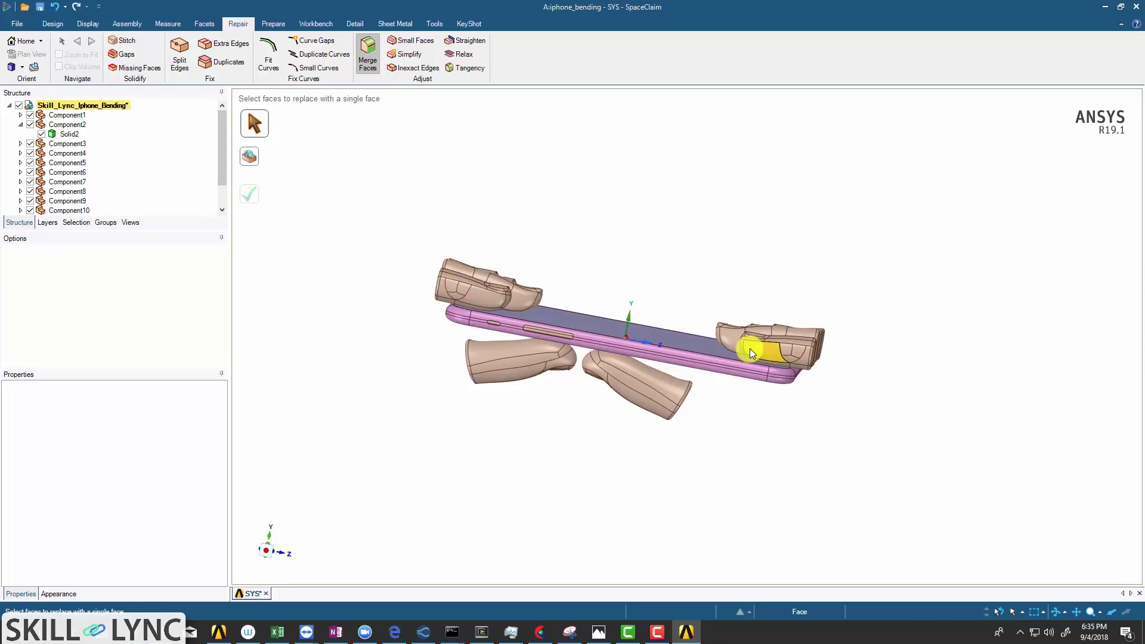
{"action": "left_click", "coordinate": [556, 351]}
{"action": "left_click", "coordinate": [551, 353]}
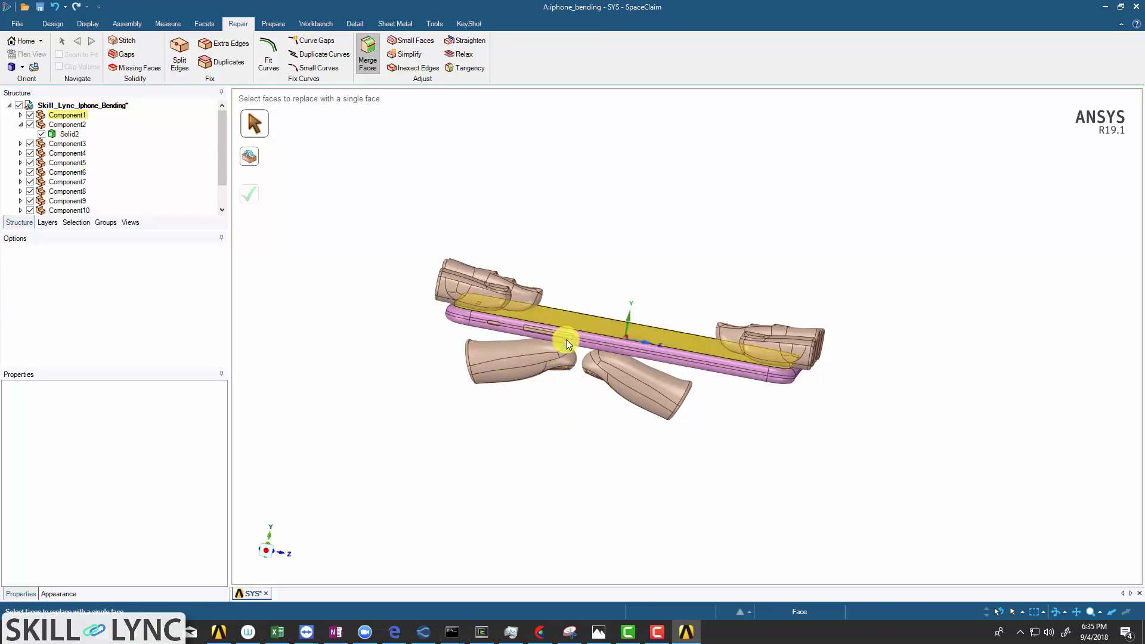
{"action": "mouse_move", "coordinate": [573, 324]}
{"action": "middle_mouse_down"}
{"action": "mouse_move", "coordinate": [561, 327]}
{"action": "mouse_move", "coordinate": [635, 367]}
{"action": "mouse_move", "coordinate": [439, 251]}
{"action": "mouse_move", "coordinate": [762, 320]}
{"action": "mouse_move", "coordinate": [527, 299]}
{"action": "mouse_move", "coordinate": [573, 343]}
{"action": "middle_mouse_up"}
Close SpaceClaim and open the Model cell of the iphone_bending Static Structural system in Mechanical
{"action": "left_click", "coordinate": [1136, 6]}
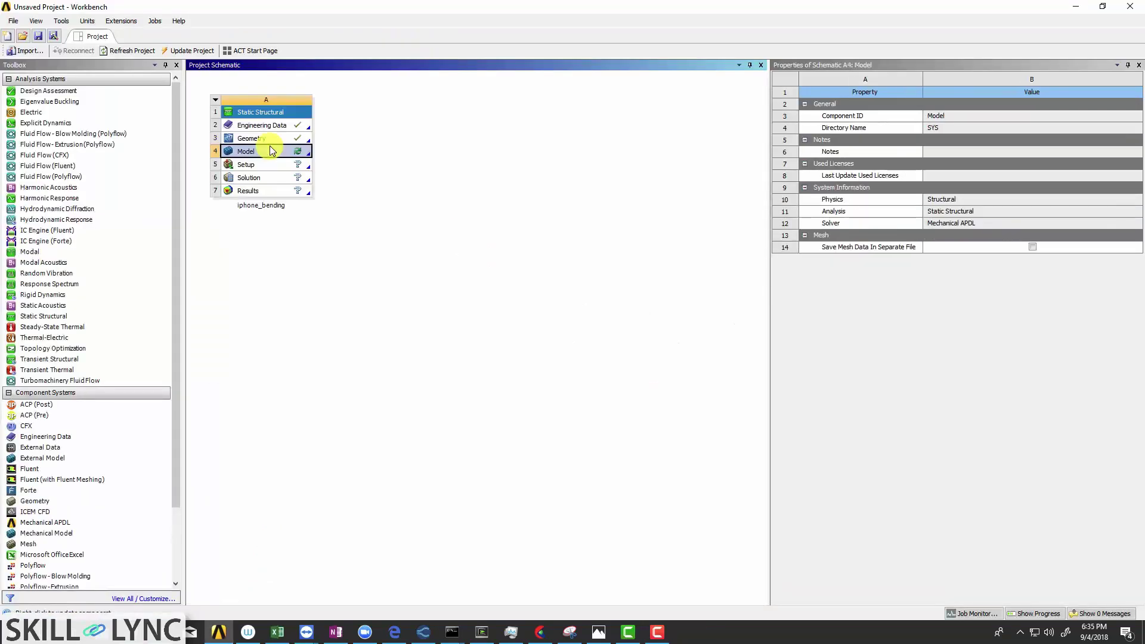
{"action": "right_click", "coordinate": [272, 151]}
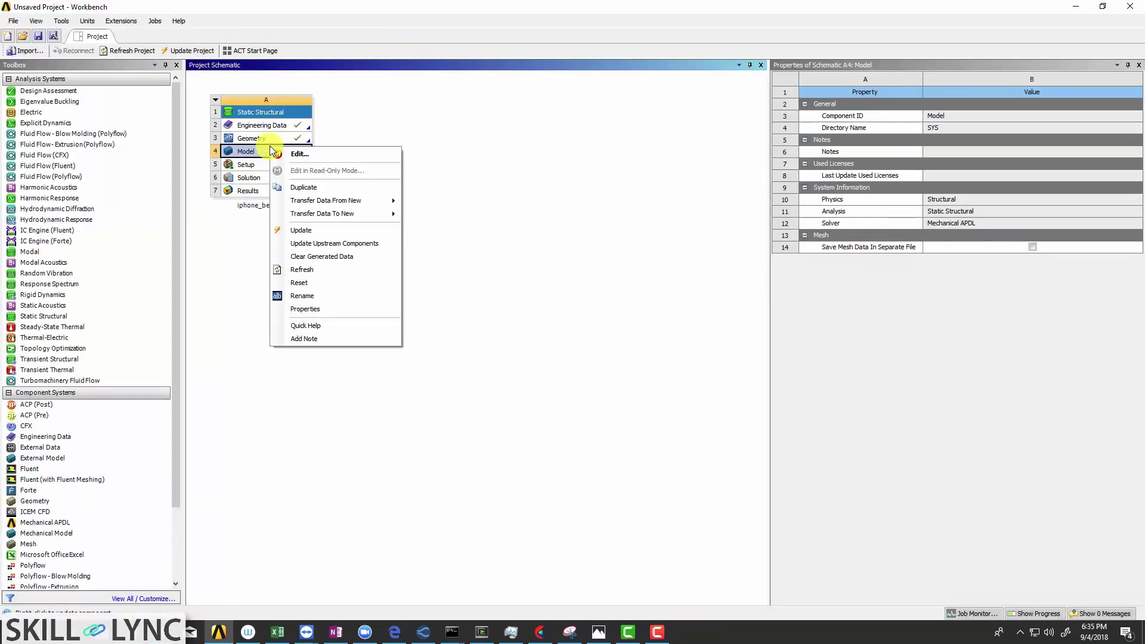
{"action": "left_click", "coordinate": [318, 153]}
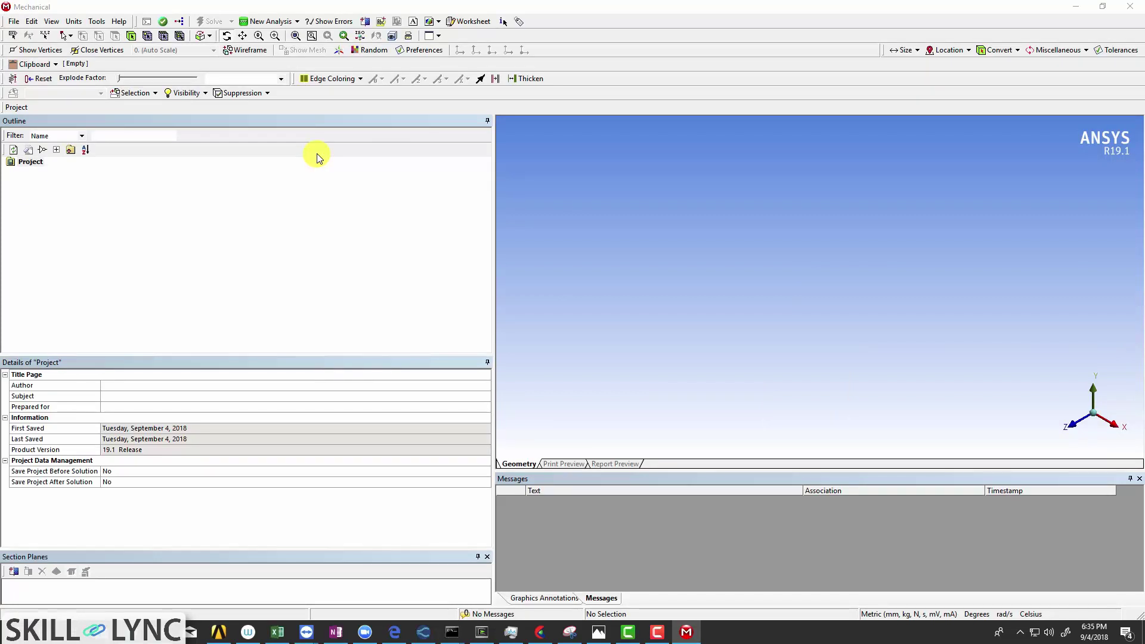
{"action": "middle_click_drag", "start_coordinate": [941, 281], "coordinate": [932, 198]}
Rename the phone bodies Component1\Solid1, Component2\Solid2 and Component3\Solid3 as Display, Frame and Inside
{"action": "left_click", "coordinate": [37, 182]}
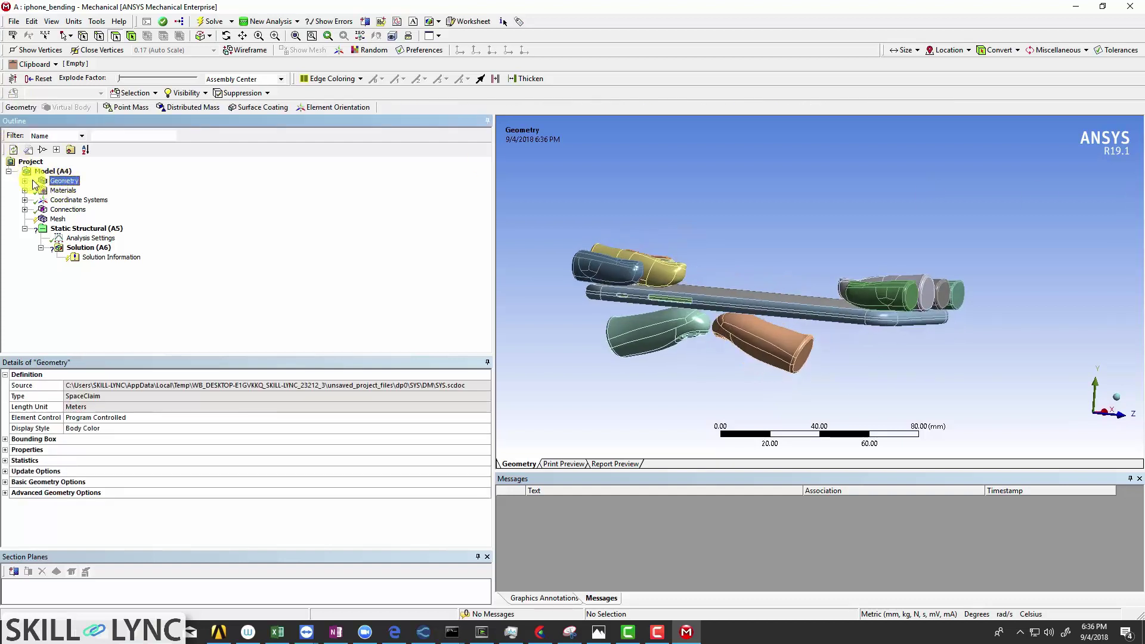
{"action": "left_click", "coordinate": [25, 181]}
{"action": "left_click", "coordinate": [106, 191]}
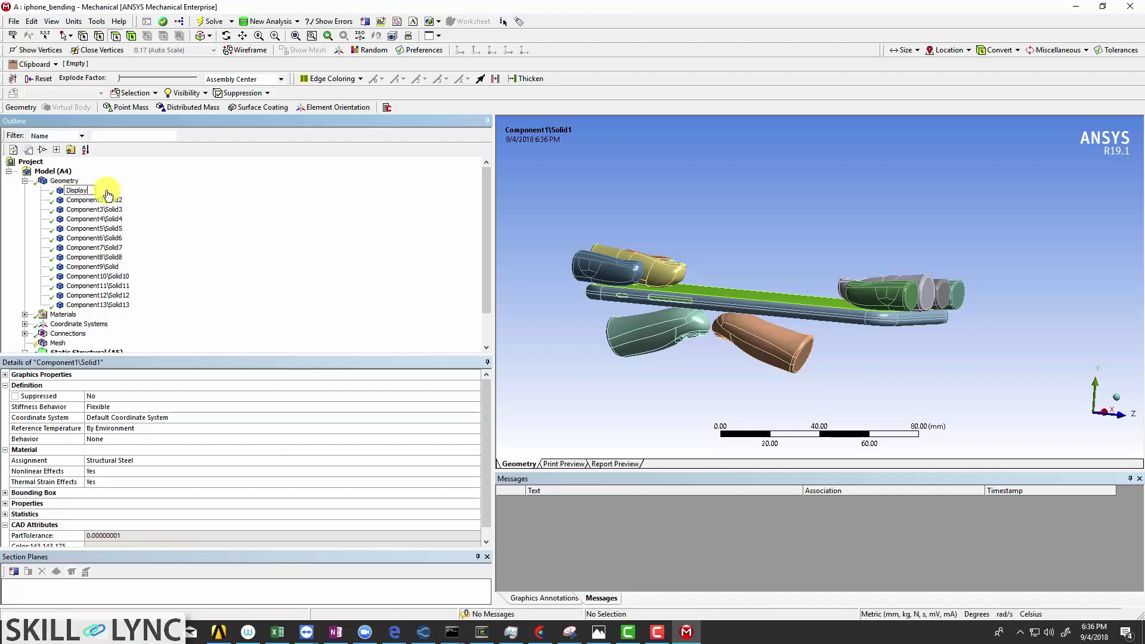
{"action": "left_click", "coordinate": [90, 201]}
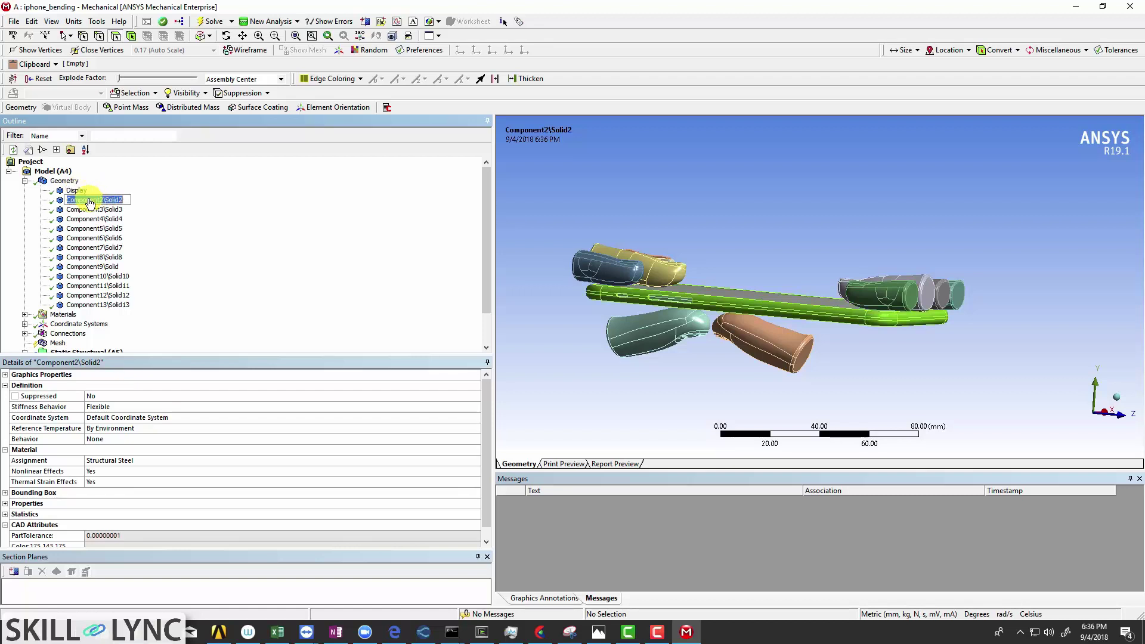
{"action": "type", "text": "Frame"}
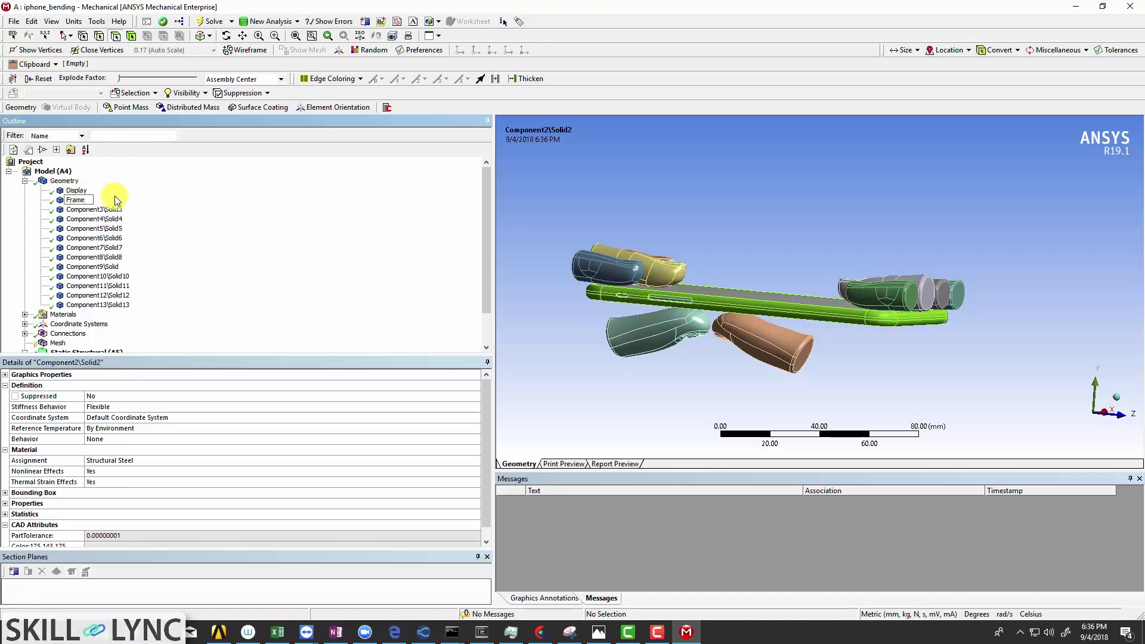
{"action": "left_click", "coordinate": [107, 210]}
{"action": "key", "text": "F2"}
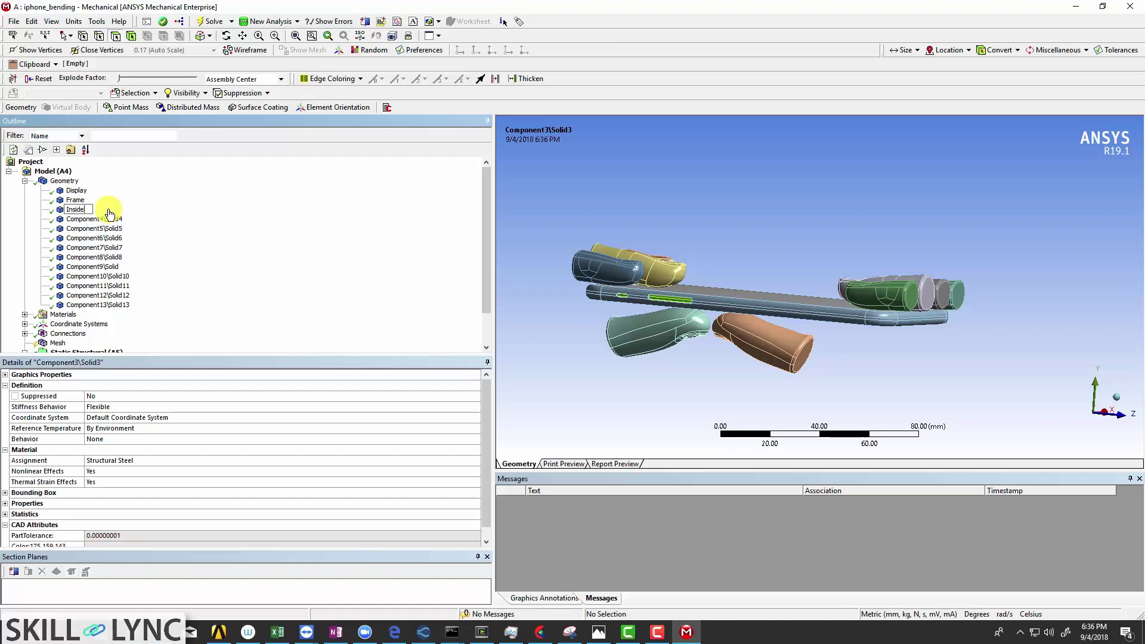
Rename the two thumb bodies beneath the phone, Component4\Solid4 and Component5\Solid5, as Pushing_Finger
{"action": "left_click", "coordinate": [108, 219]}
{"action": "key", "text": "F2"}
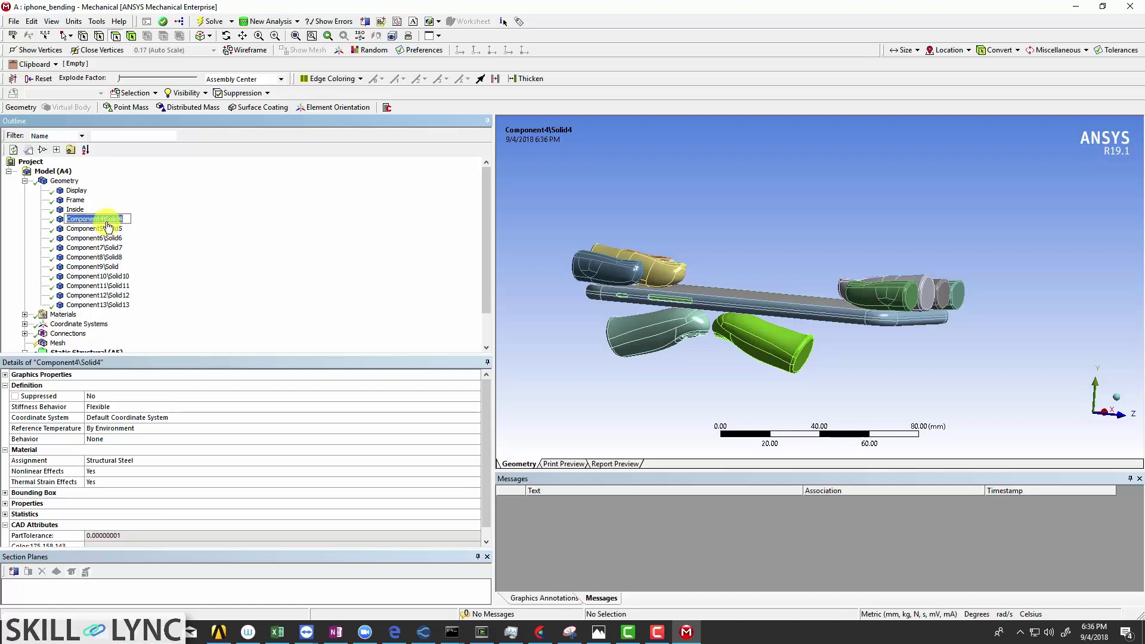
{"action": "type", "text": "Finger"}
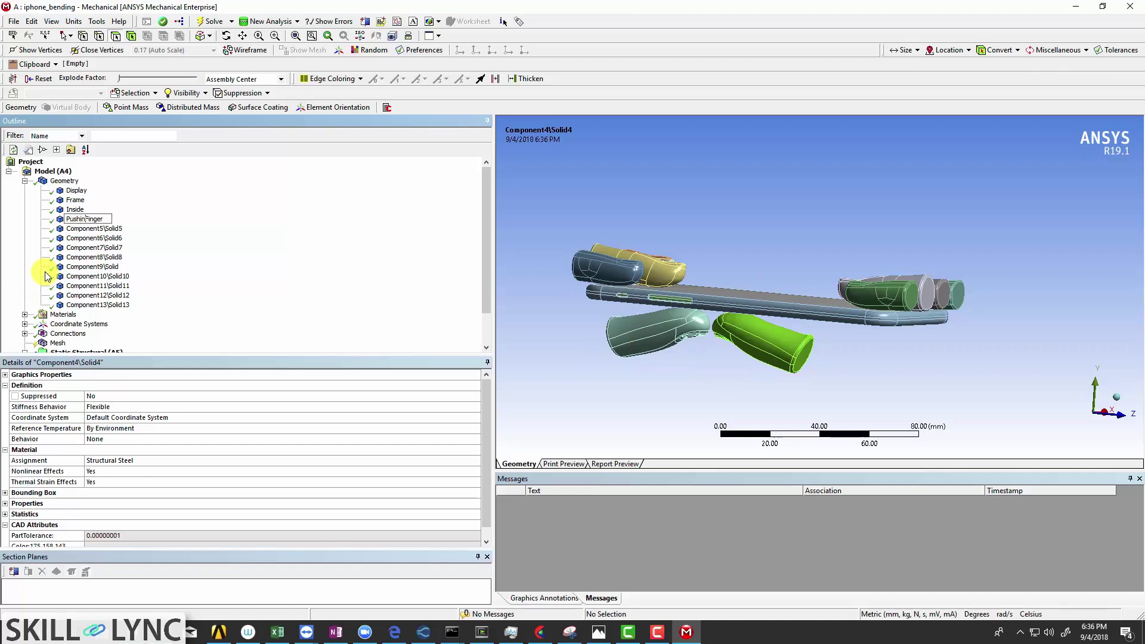
Rename each of the eight remaining finger bodies, from Component6\Solid6 through Component13\Solid13, as Fingers
{"action": "left_click", "coordinate": [104, 240]}
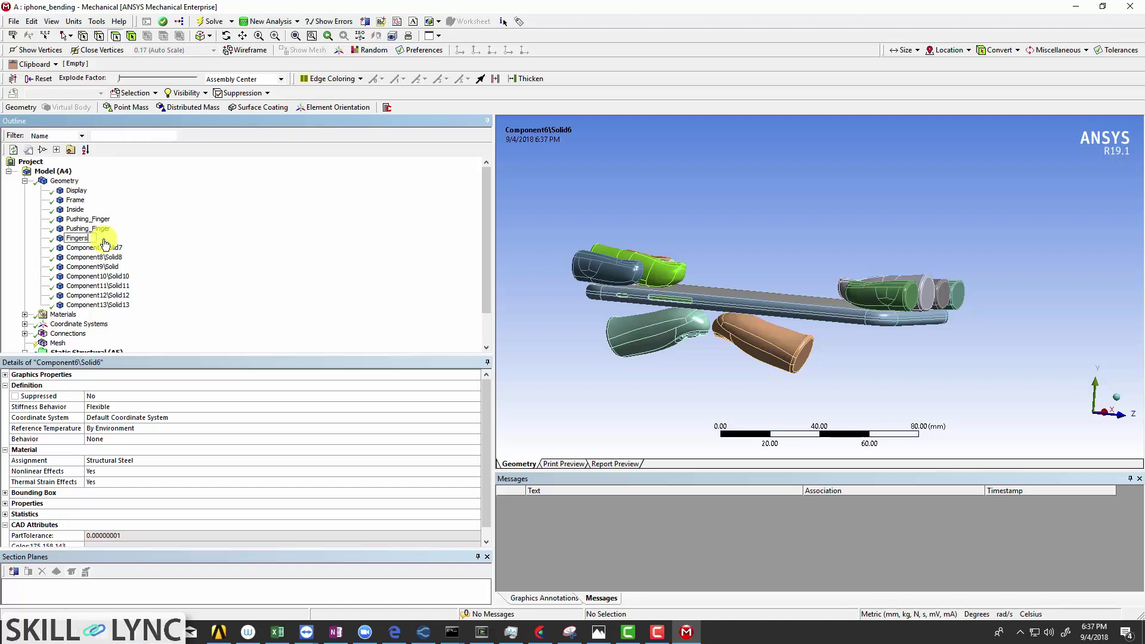
{"action": "left_click", "coordinate": [90, 247]}
{"action": "left_click", "coordinate": [83, 248]}
{"action": "type", "text": "Fingers"}
{"action": "left_click", "coordinate": [77, 258]}
{"action": "left_click", "coordinate": [78, 257]}
{"action": "type", "text": "Fingers"}
{"action": "left_click", "coordinate": [79, 267]}
{"action": "left_click", "coordinate": [79, 266]}
{"action": "type", "text": "Fingers"}
{"action": "double_click", "coordinate": [80, 276]}
{"action": "type", "text": "Fingers"}
{"action": "double_click", "coordinate": [83, 286]}
{"action": "type", "text": "Fingers"}
{"action": "double_click", "coordinate": [85, 296]}
{"action": "type", "text": "Fingers"}
{"action": "double_click", "coordinate": [88, 305]}
{"action": "type", "text": "Fingers"}
{"action": "key", "text": "Return"}
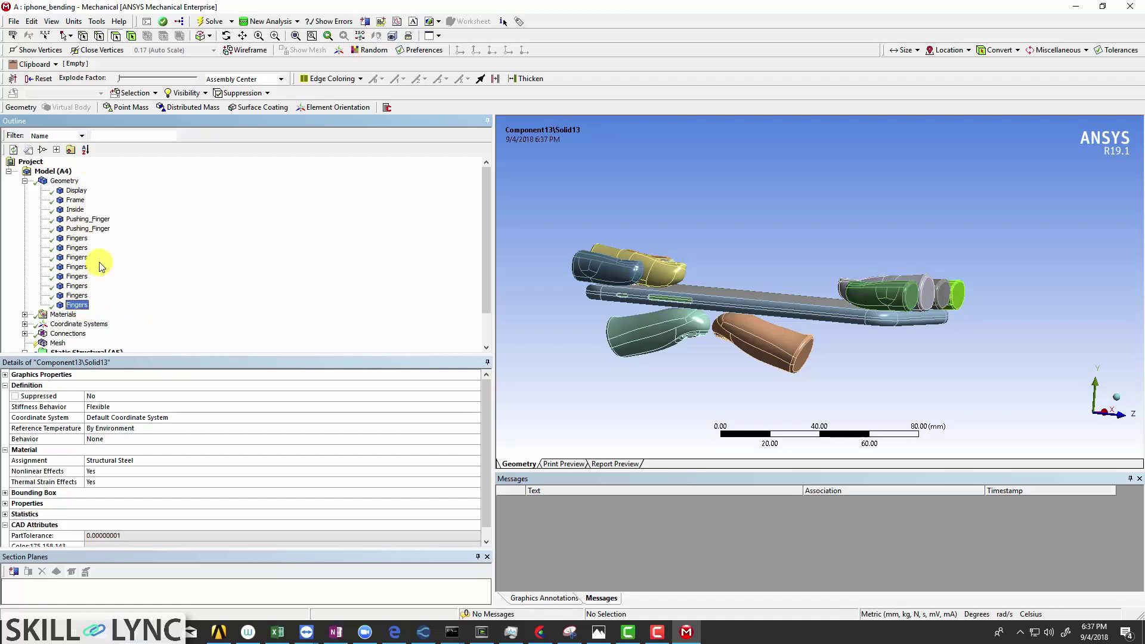
Replace the material assigned to the Display body with one of the materials defined for the project
{"action": "left_click", "coordinate": [76, 190]}
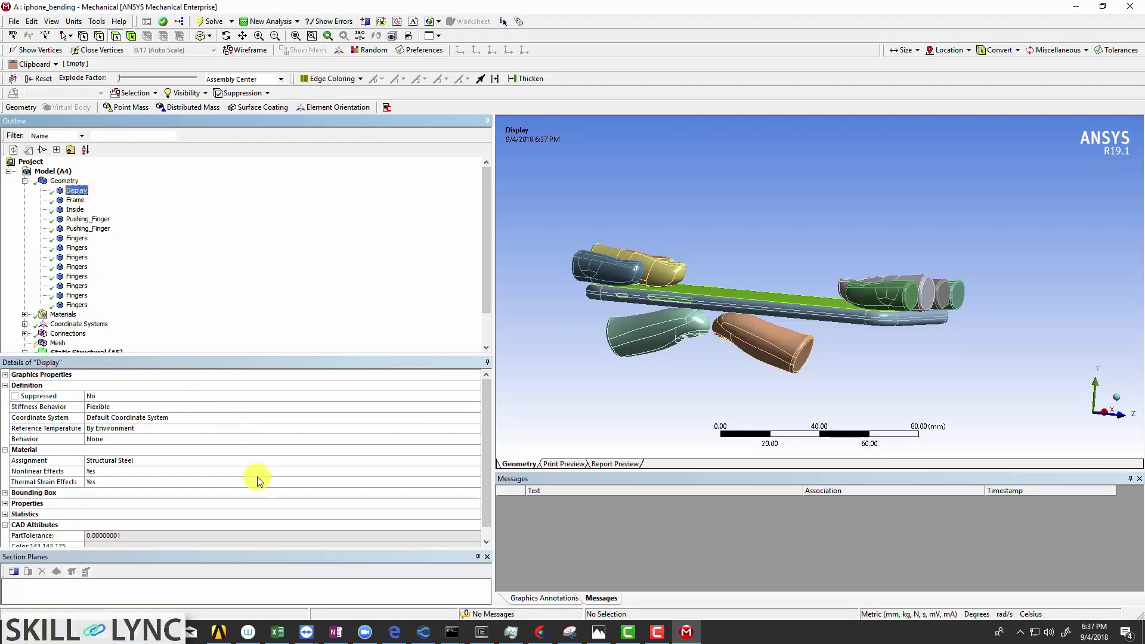
{"action": "left_click", "coordinate": [263, 461]}
{"action": "left_click", "coordinate": [476, 461]}
{"action": "left_click", "coordinate": [512, 504]}
Assign Aluminum Alloy NL to the Frame body and Polyethylene to the Inside body
{"action": "left_click", "coordinate": [76, 200]}
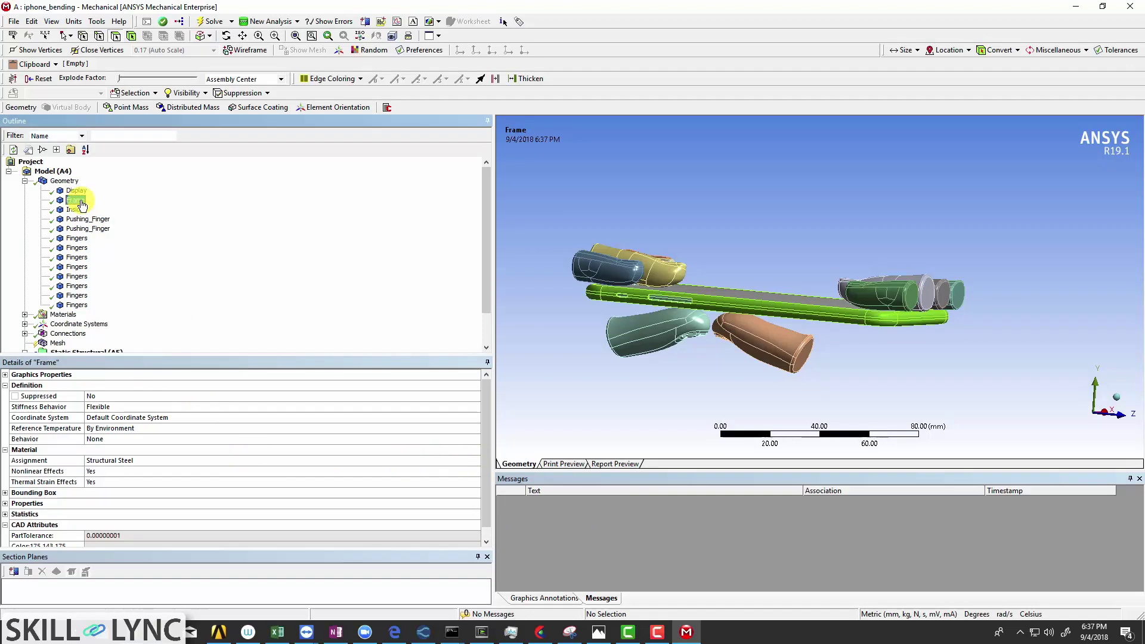
{"action": "left_click", "coordinate": [262, 460]}
{"action": "left_click", "coordinate": [475, 461]}
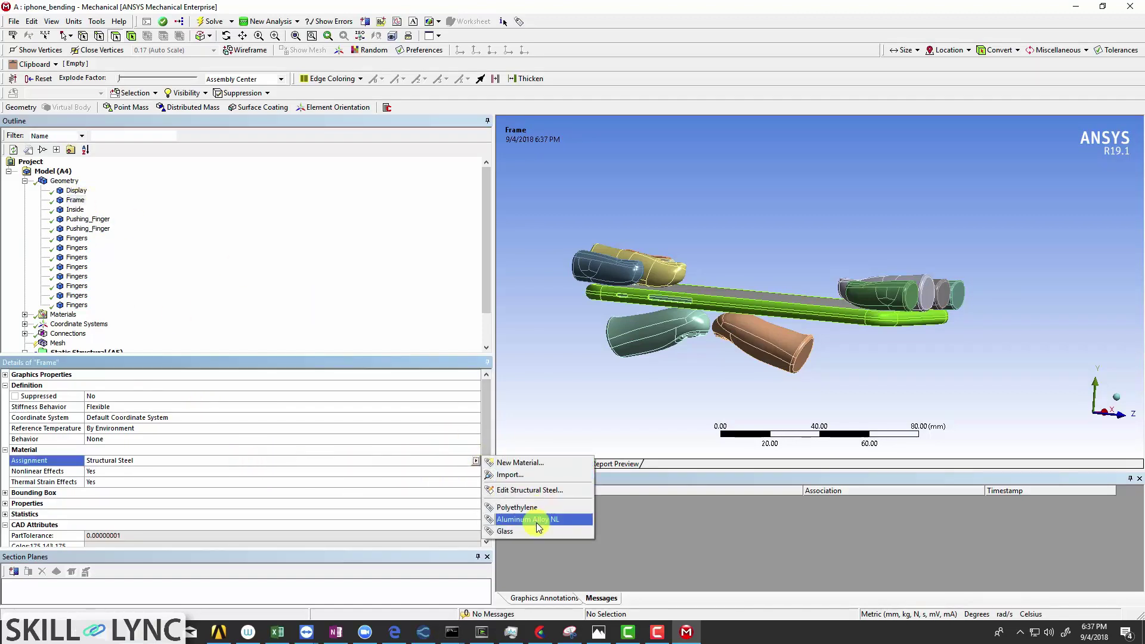
{"action": "left_click", "coordinate": [75, 210]}
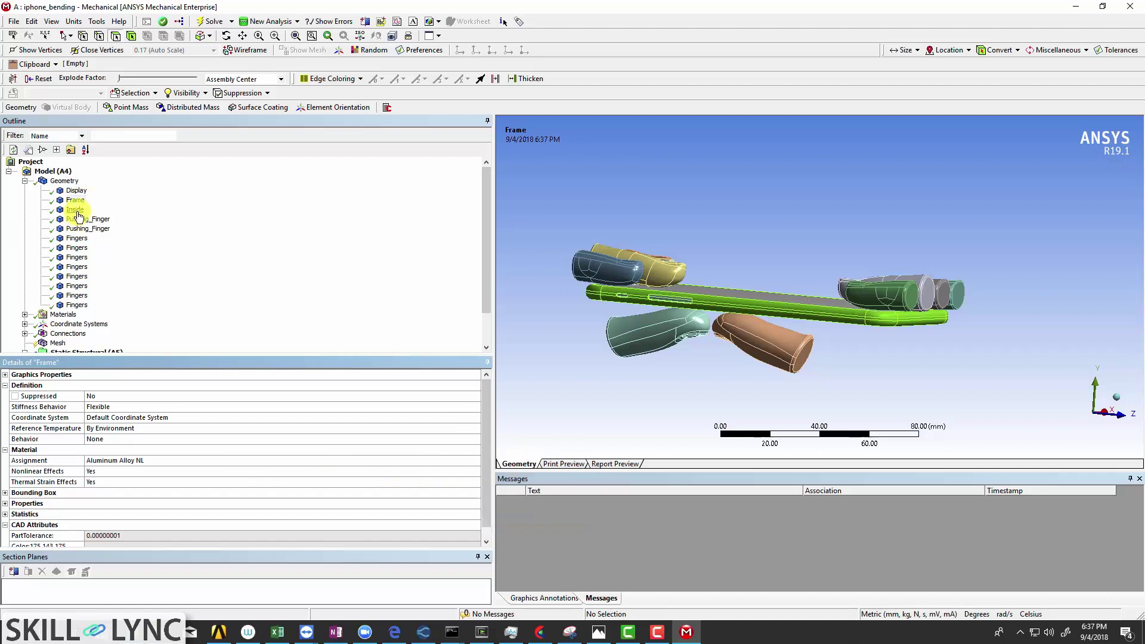
{"action": "left_click", "coordinate": [381, 460]}
{"action": "left_click", "coordinate": [475, 461]}
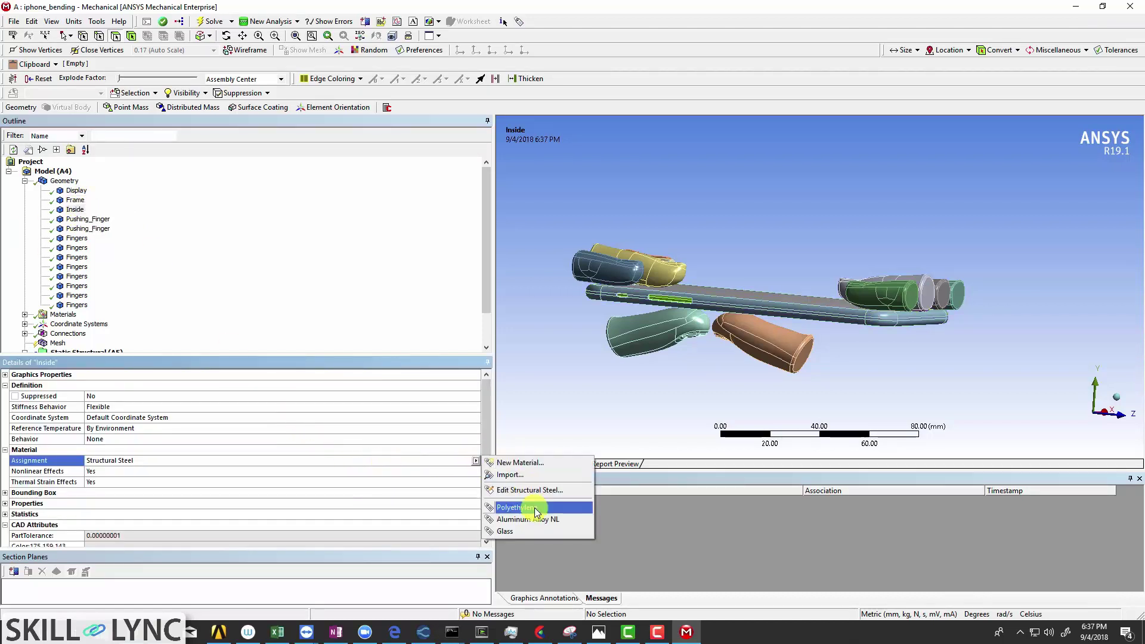
{"action": "left_click", "coordinate": [524, 507]}
Set the stiffness behavior of the eight Fingers bodies and the second Pushing_Finger body to Rigid
{"action": "left_click", "coordinate": [90, 239]}
{"action": "key", "text": "shift+Down"}
{"action": "key", "text": "shift+Down"}
{"action": "key", "text": "shift+Down"}
{"action": "key", "text": "shift+Down"}
{"action": "key", "text": "shift+Down"}
{"action": "key", "text": "shift+Down"}
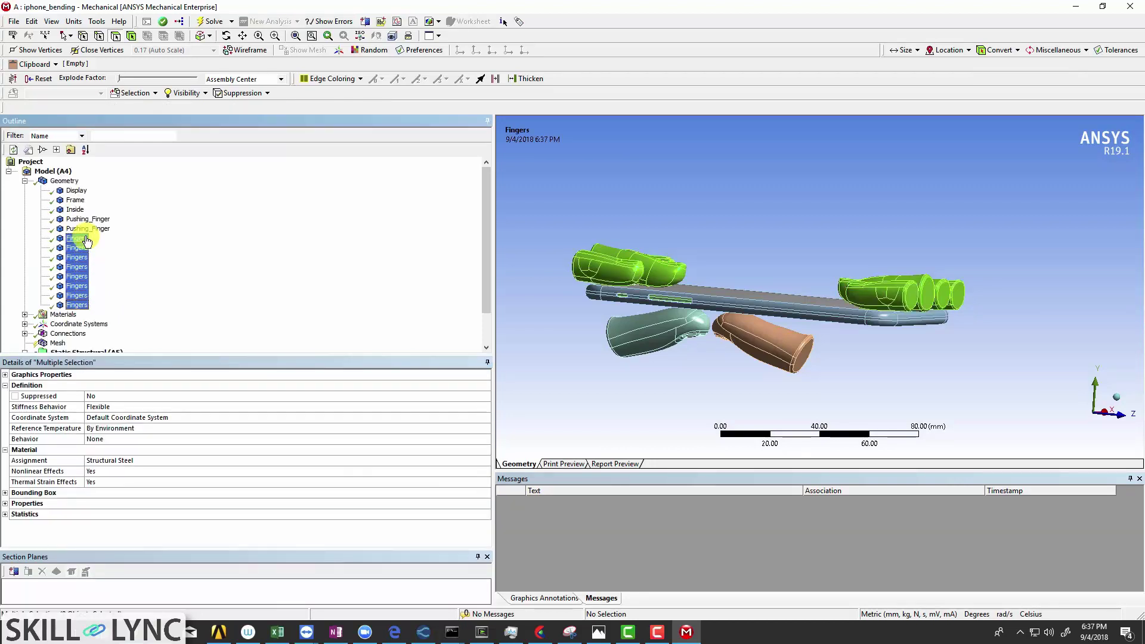
{"action": "left_click", "coordinate": [88, 219], "text": "ctrl"}
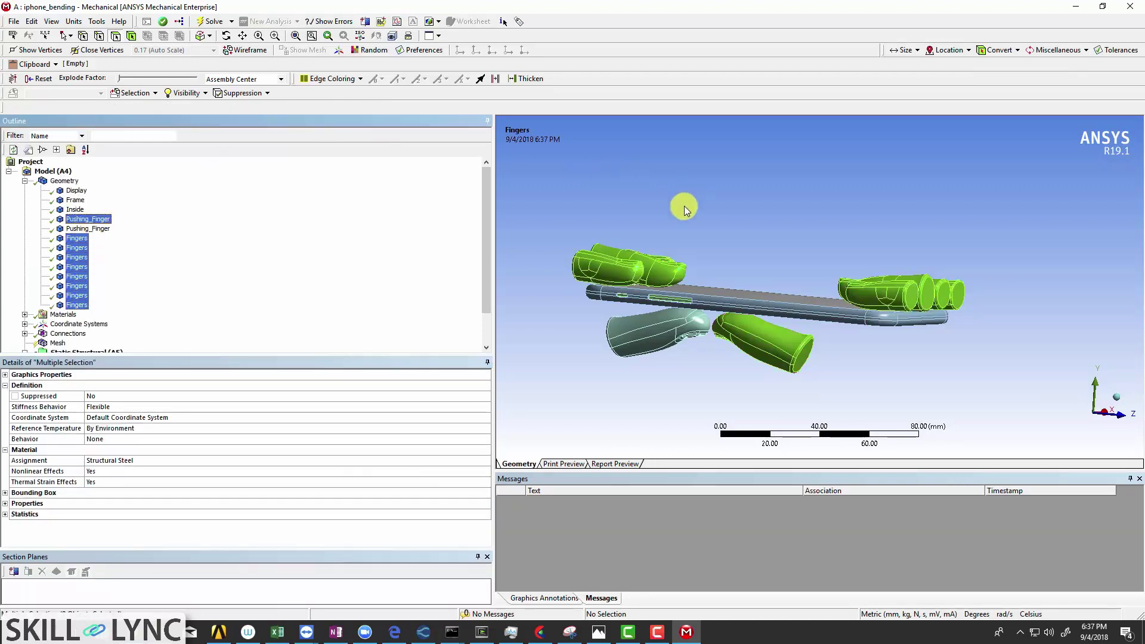
{"action": "left_click", "coordinate": [89, 219], "text": "ctrl"}
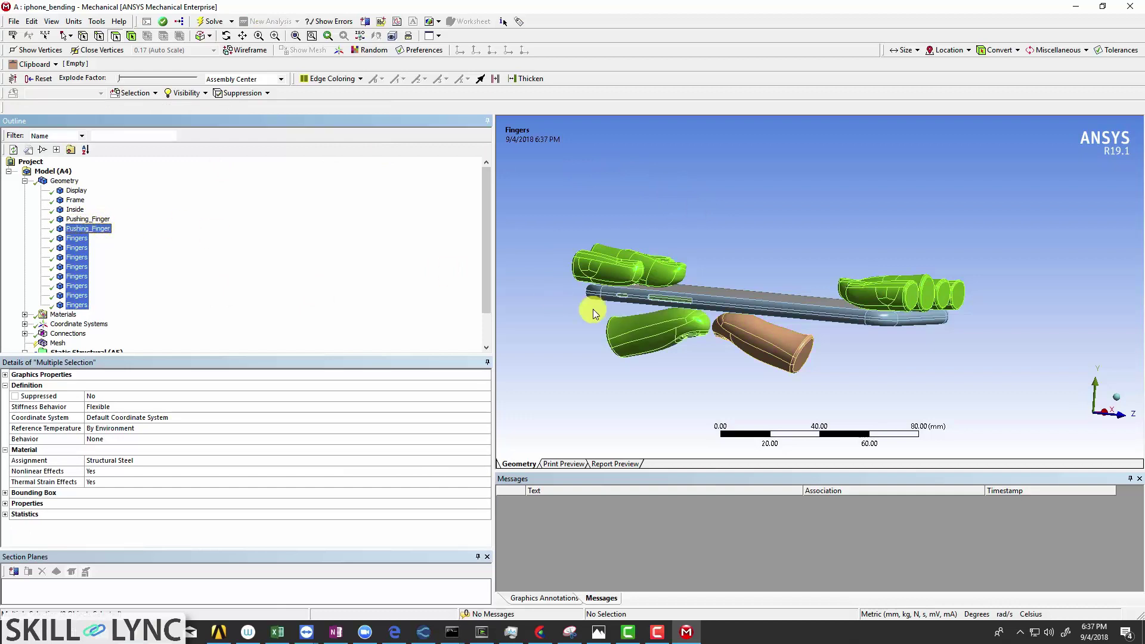
{"action": "middle_click_drag", "start_coordinate": [603, 302], "coordinate": [767, 314]}
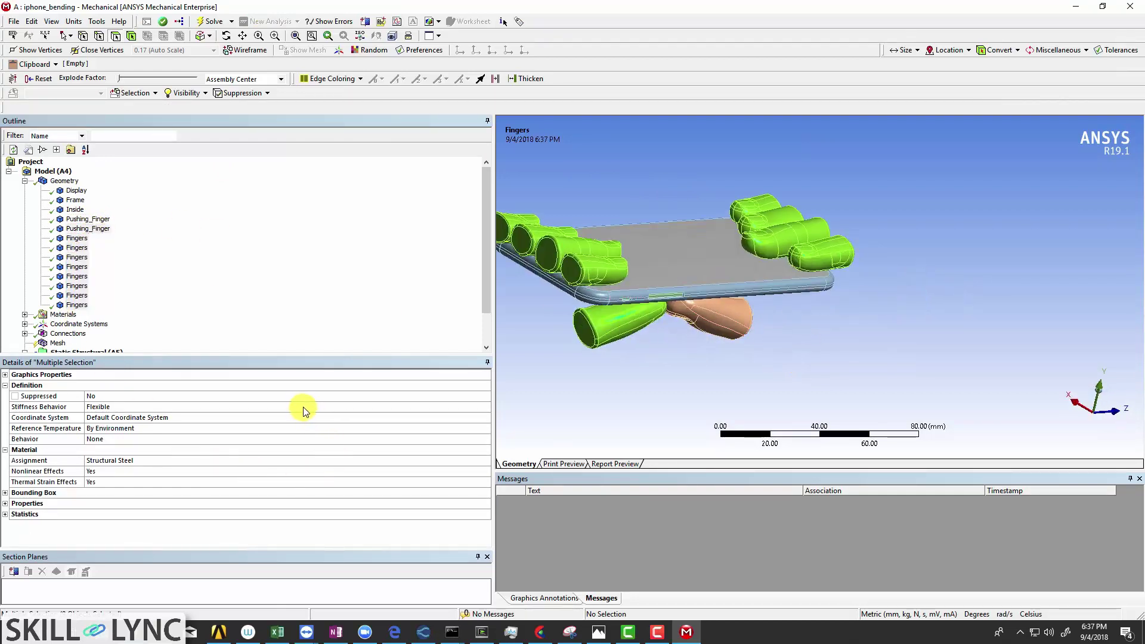
{"action": "left_click", "coordinate": [445, 403]}
{"action": "left_click", "coordinate": [485, 408]}
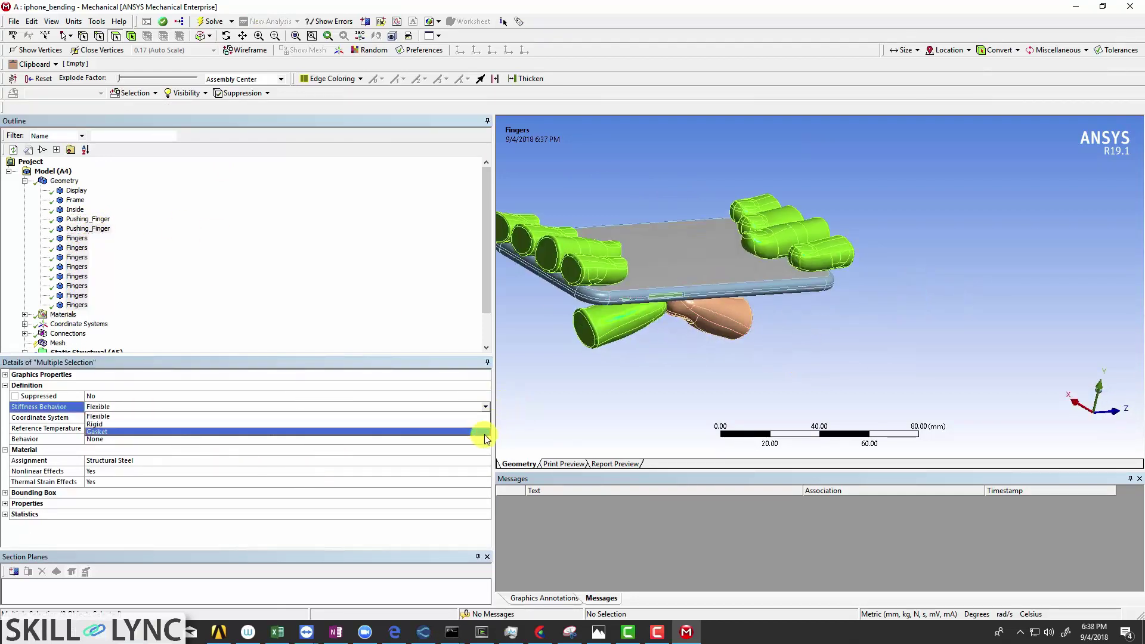
{"action": "left_click", "coordinate": [480, 424]}
{"action": "middle_click_drag", "start_coordinate": [658, 285], "coordinate": [734, 294]}
{"action": "middle_click_drag", "start_coordinate": [792, 343], "coordinate": [921, 291]}
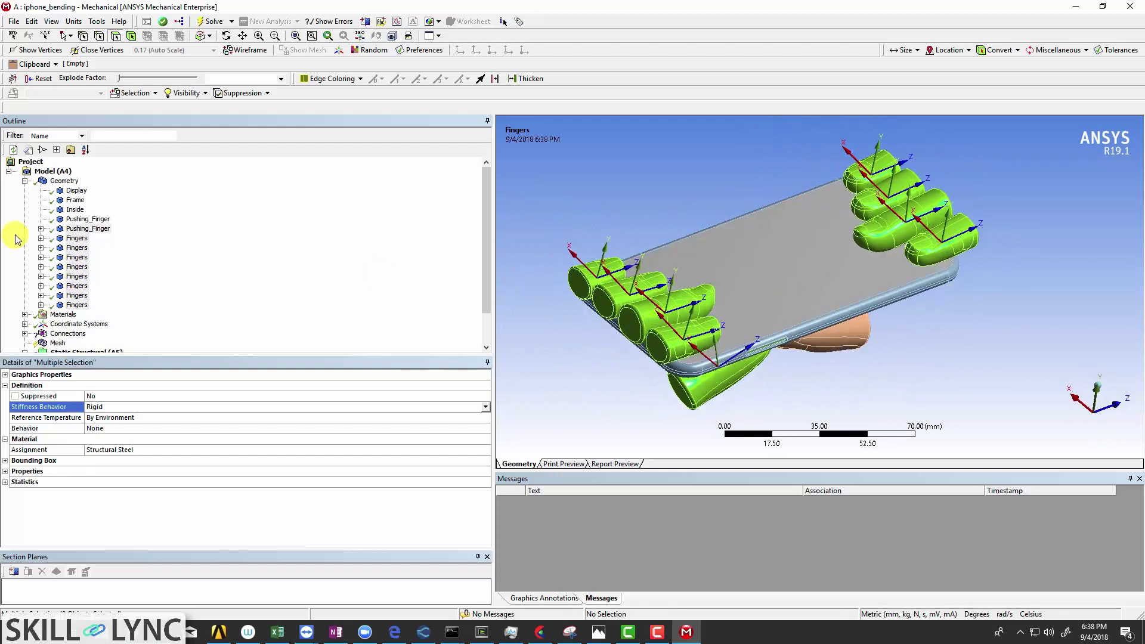
Delete Contact Region 18 and Contact Region 19, the contacts between neighbouring fingers
{"action": "left_click", "coordinate": [25, 181]}
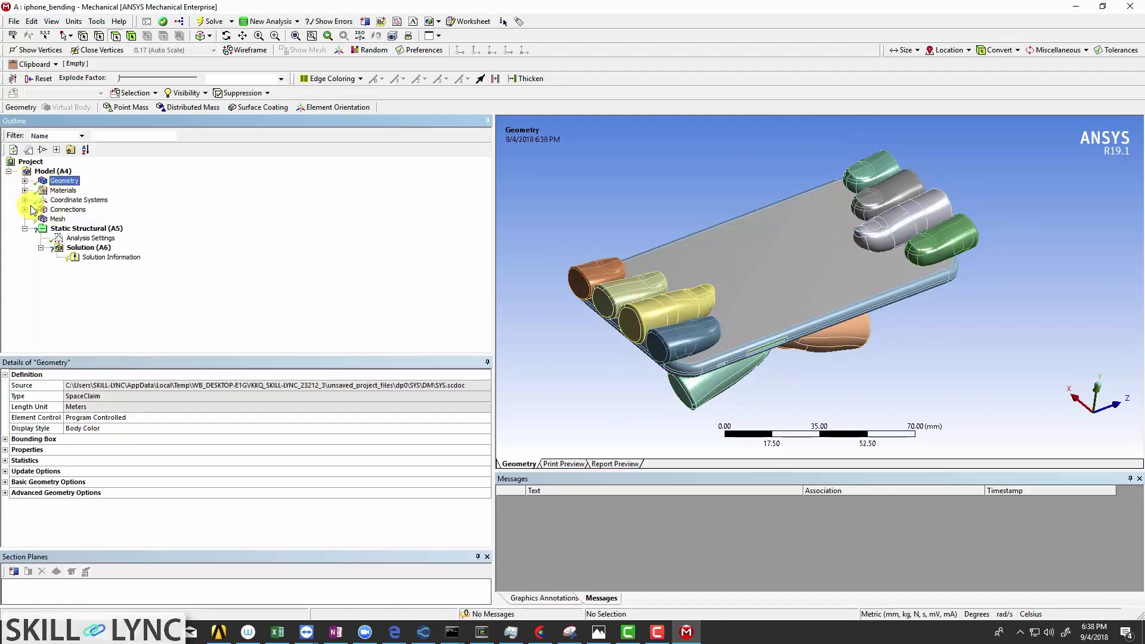
{"action": "left_click", "coordinate": [25, 210]}
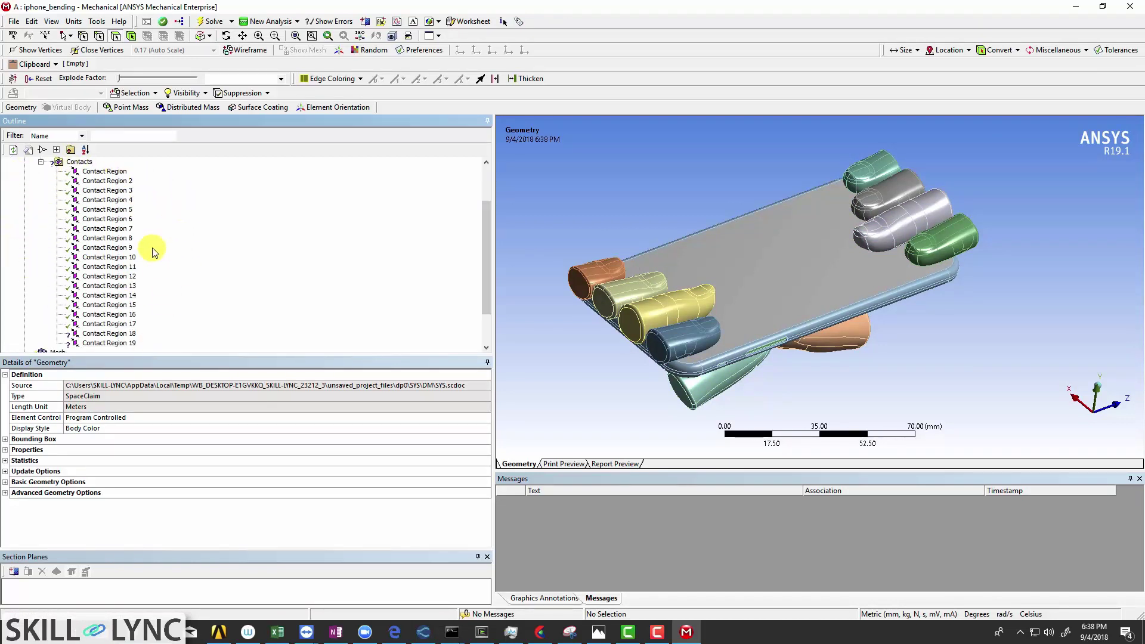
{"action": "left_click", "coordinate": [109, 334]}
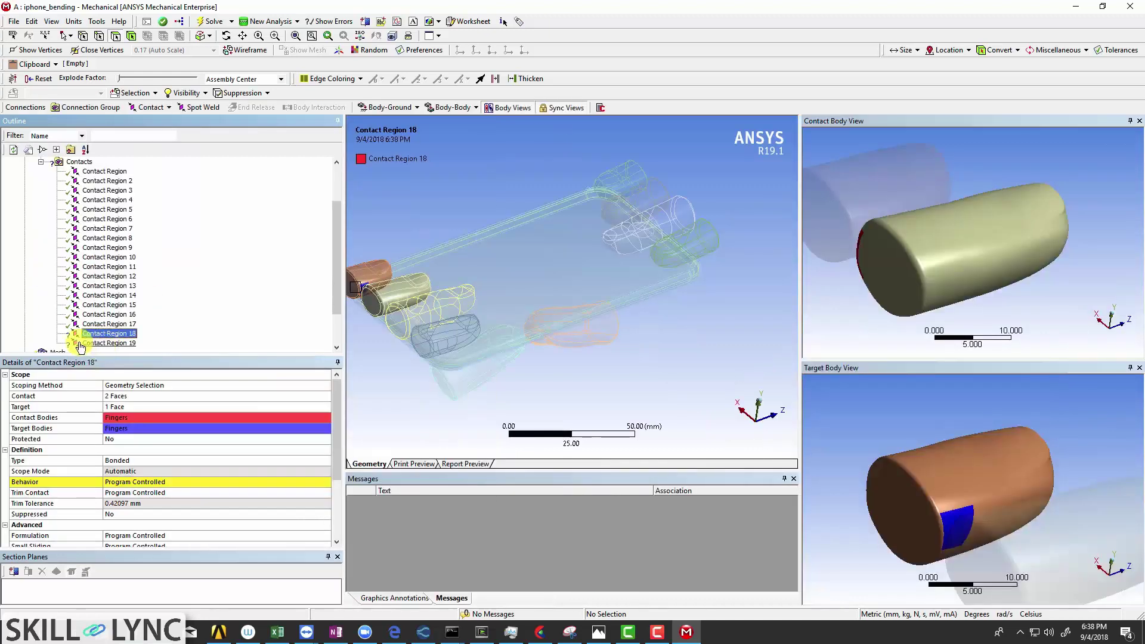
{"action": "left_click", "coordinate": [81, 343]}
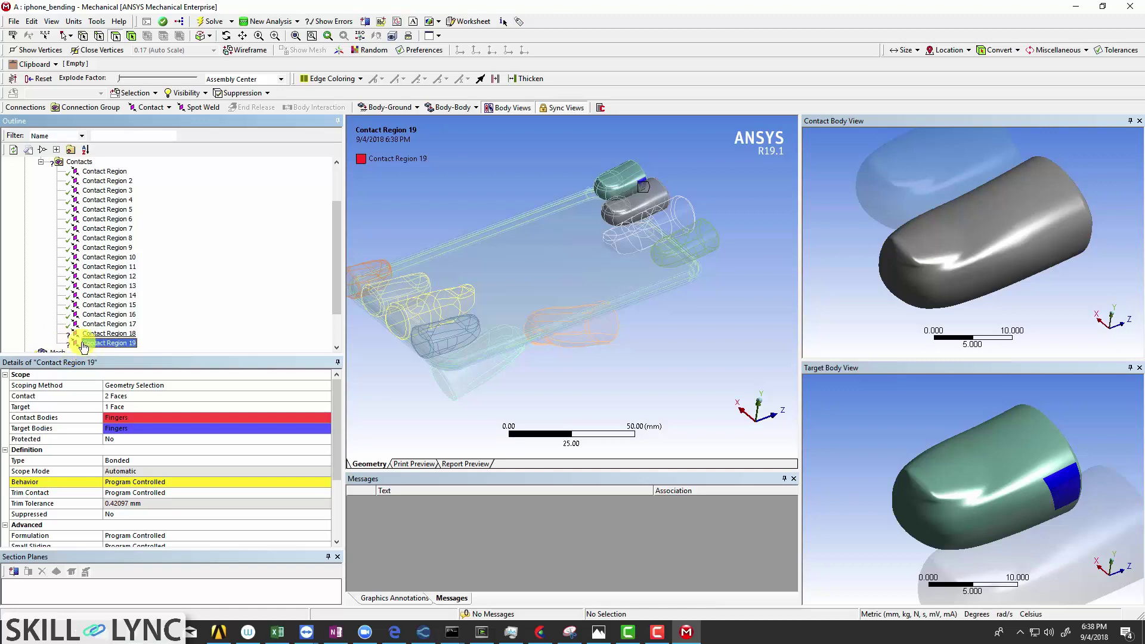
{"action": "left_click", "coordinate": [92, 335]}
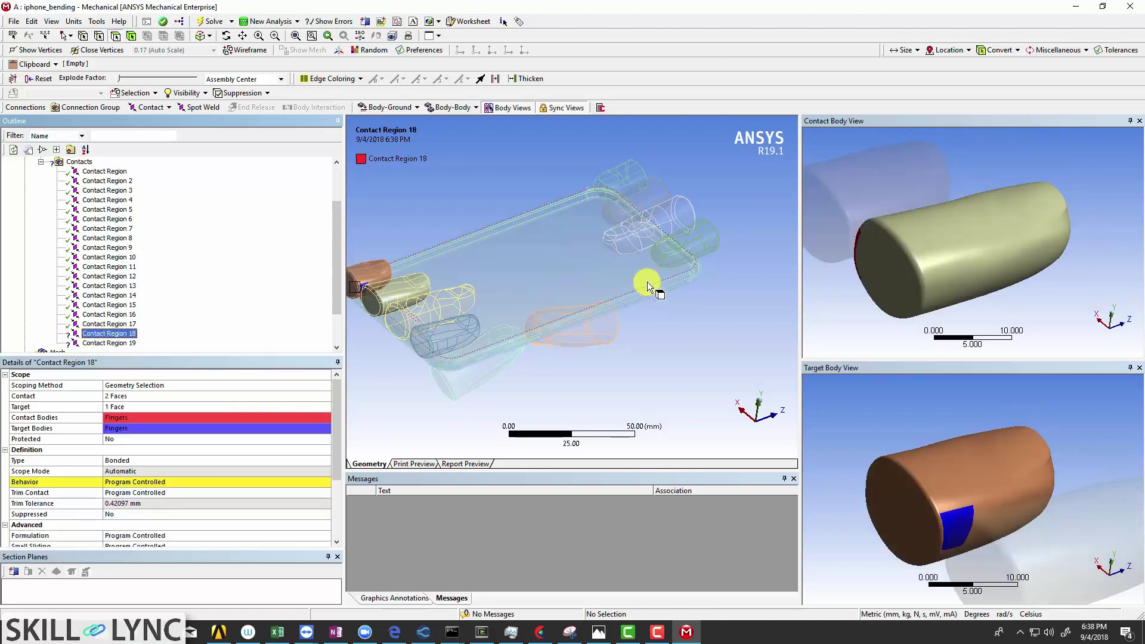
{"action": "middle_click_drag", "start_coordinate": [635, 278], "coordinate": [535, 359]}
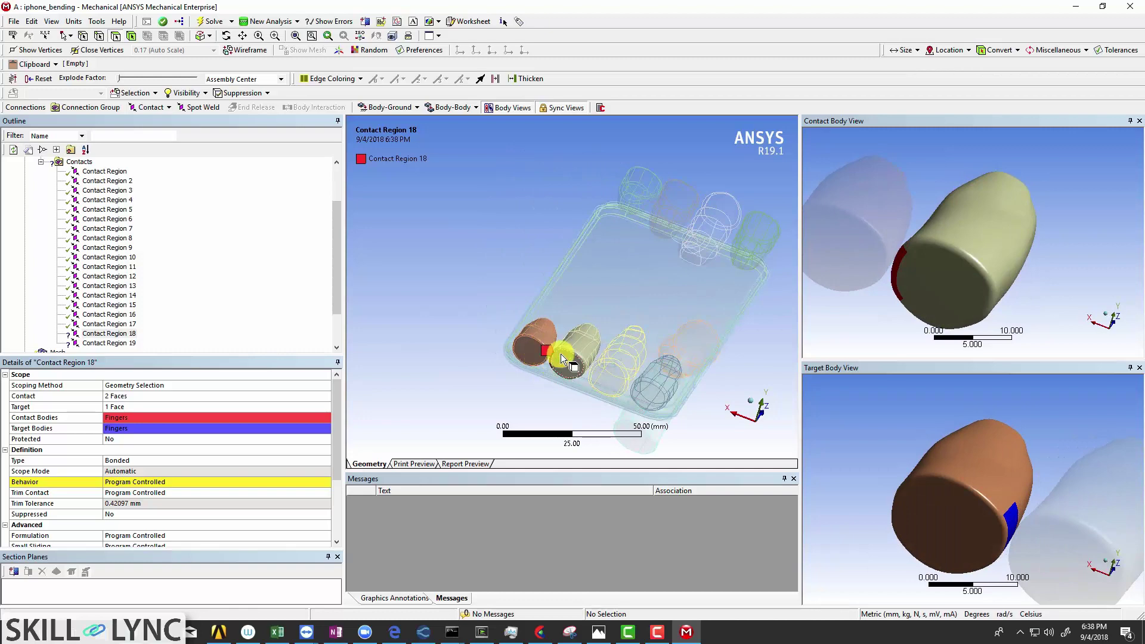
{"action": "left_click", "coordinate": [124, 344], "text": "ctrl"}
{"action": "right_click", "coordinate": [123, 345]}
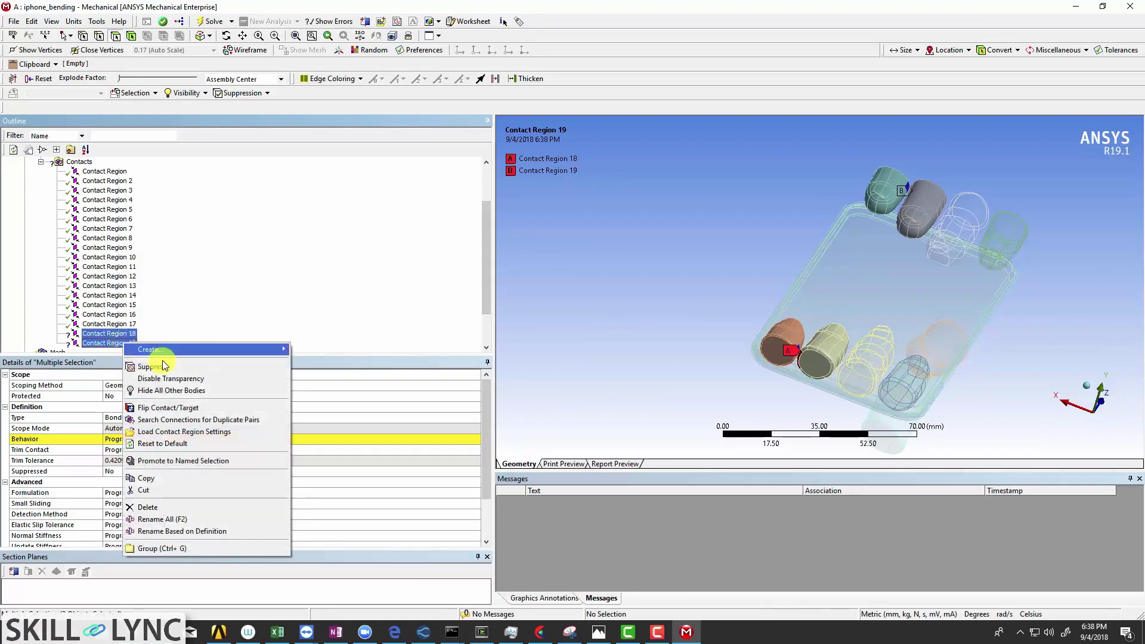
{"action": "left_click", "coordinate": [156, 506]}
{"action": "left_click", "coordinate": [560, 361]}
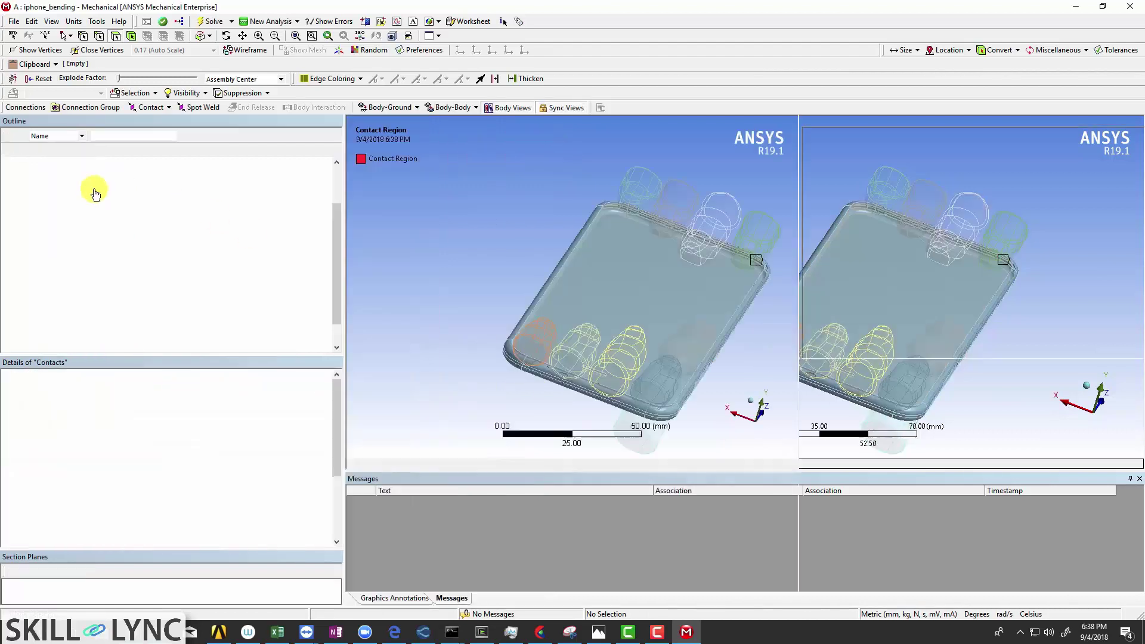
Rename all remaining contact regions, from Contact Region through Contact Region 17, based on their definition
{"action": "key", "text": "shift+Down"}
{"action": "key", "text": "shift+Down"}
{"action": "key", "text": "shift+Down"}
{"action": "key", "text": "shift+Down"}
{"action": "key", "text": "shift+Down"}
{"action": "key", "text": "shift+Down"}
{"action": "key", "text": "shift+Down"}
{"action": "key", "text": "shift+Down"}
{"action": "key", "text": "shift+Down"}
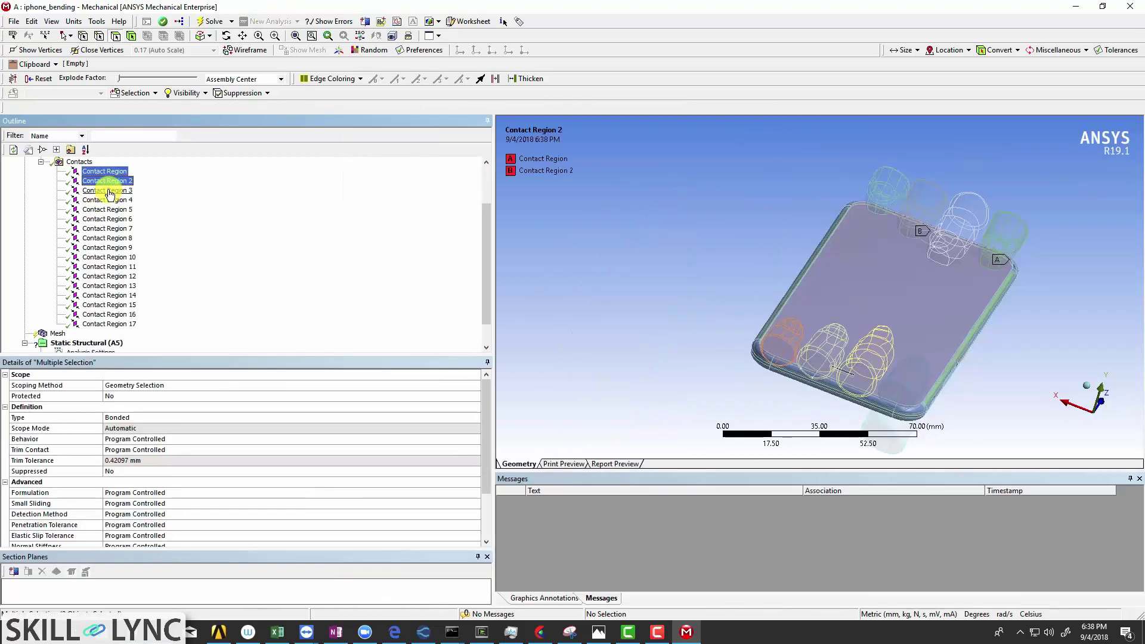
{"action": "key", "text": "shift+Down"}
{"action": "key", "text": "shift+Down"}
{"action": "key", "text": "shift+Down"}
{"action": "key", "text": "shift+Down"}
{"action": "key", "text": "shift+Down"}
{"action": "key", "text": "shift+Down"}
{"action": "key", "text": "shift+Down"}
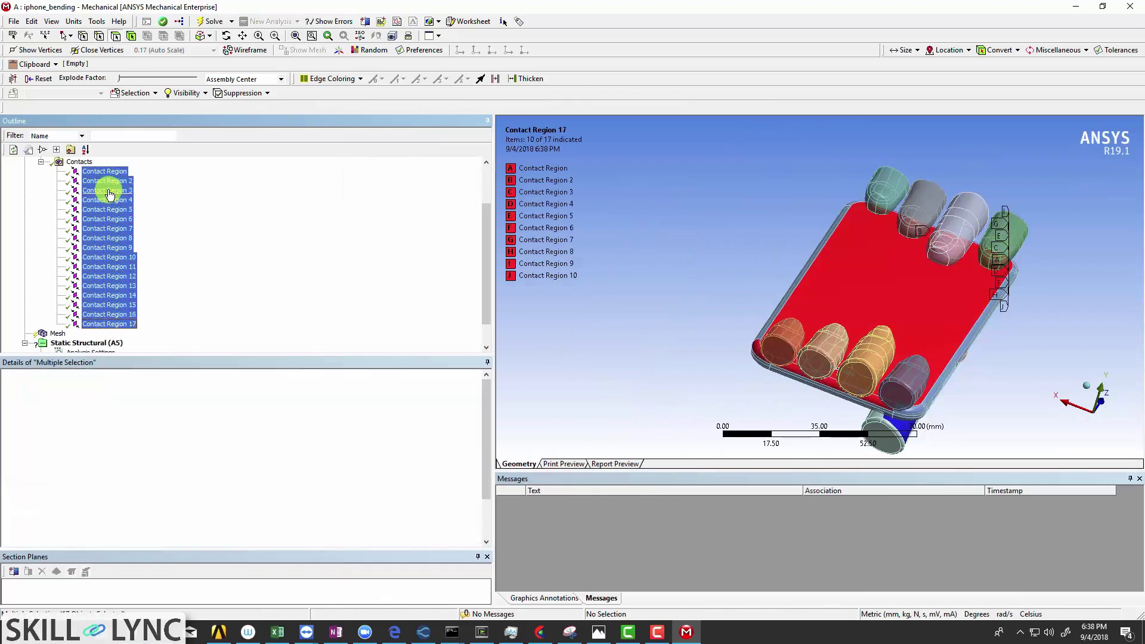
{"action": "right_click", "coordinate": [118, 190]}
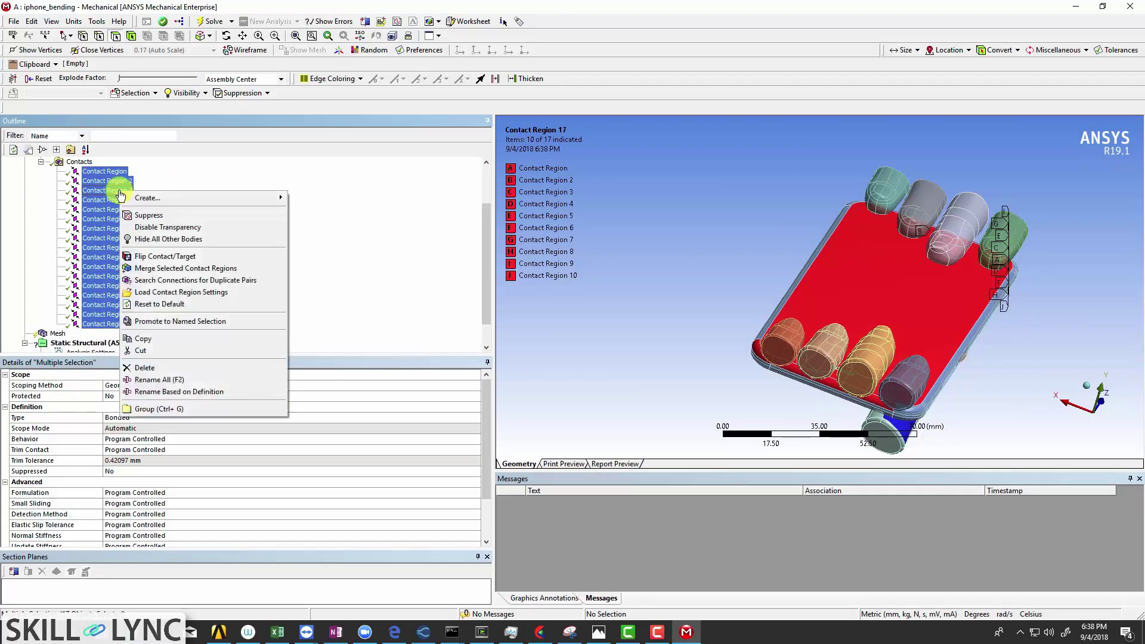
{"action": "left_click", "coordinate": [150, 394]}
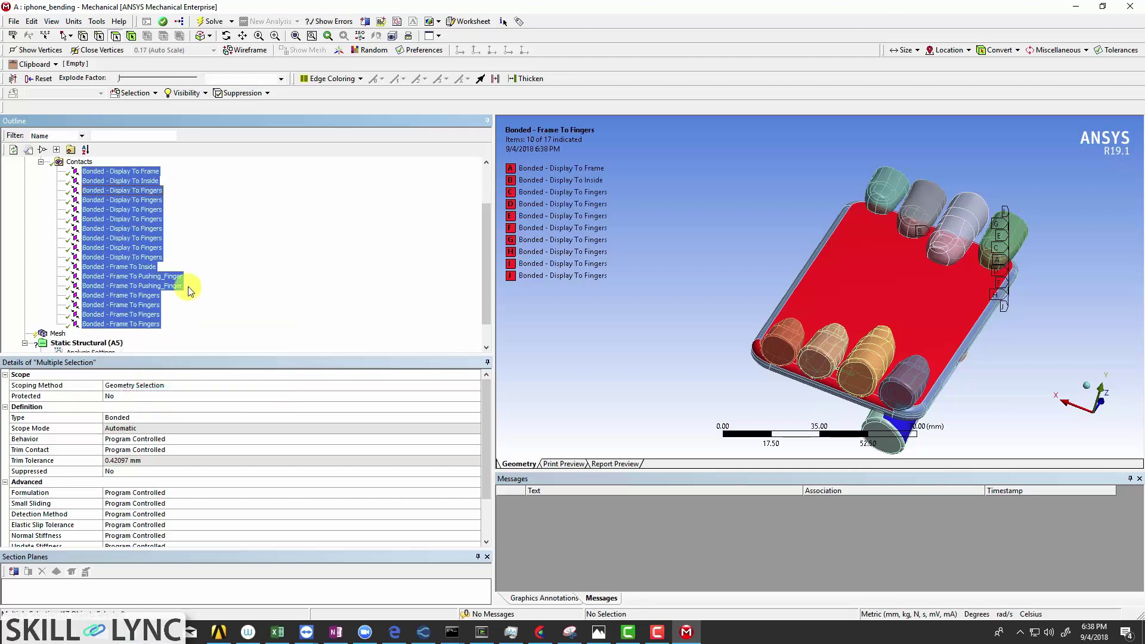
Set the contact type to Frictionless for every contact except Display To Frame, and check that excluded contact
{"action": "left_click", "coordinate": [122, 172], "text": "ctrl"}
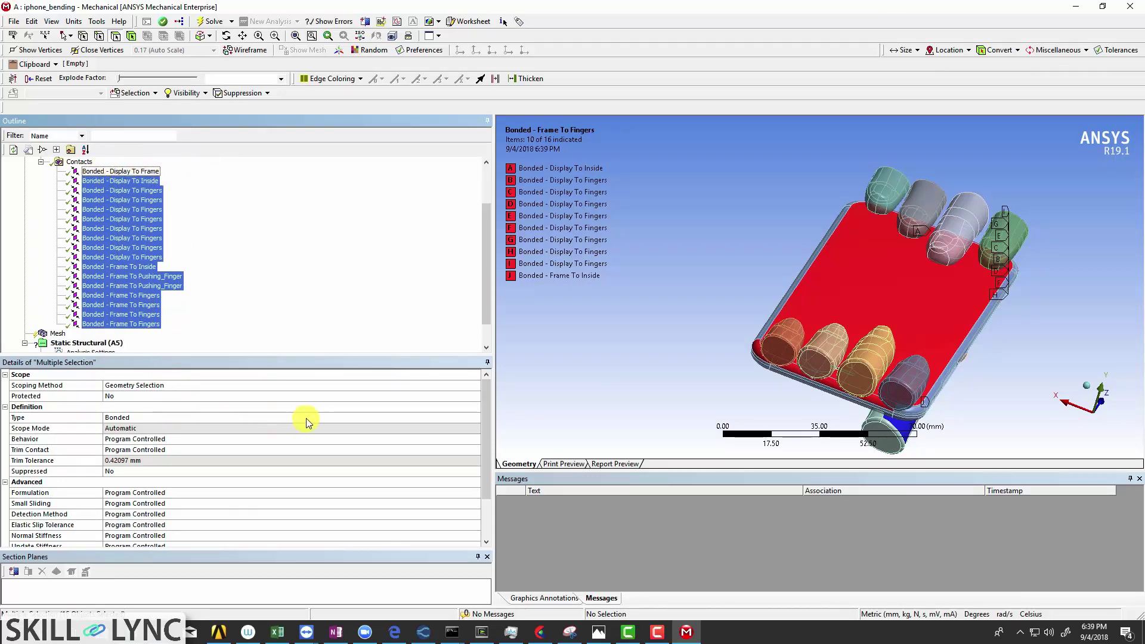
{"action": "left_click", "coordinate": [376, 416]}
{"action": "left_click", "coordinate": [475, 419]}
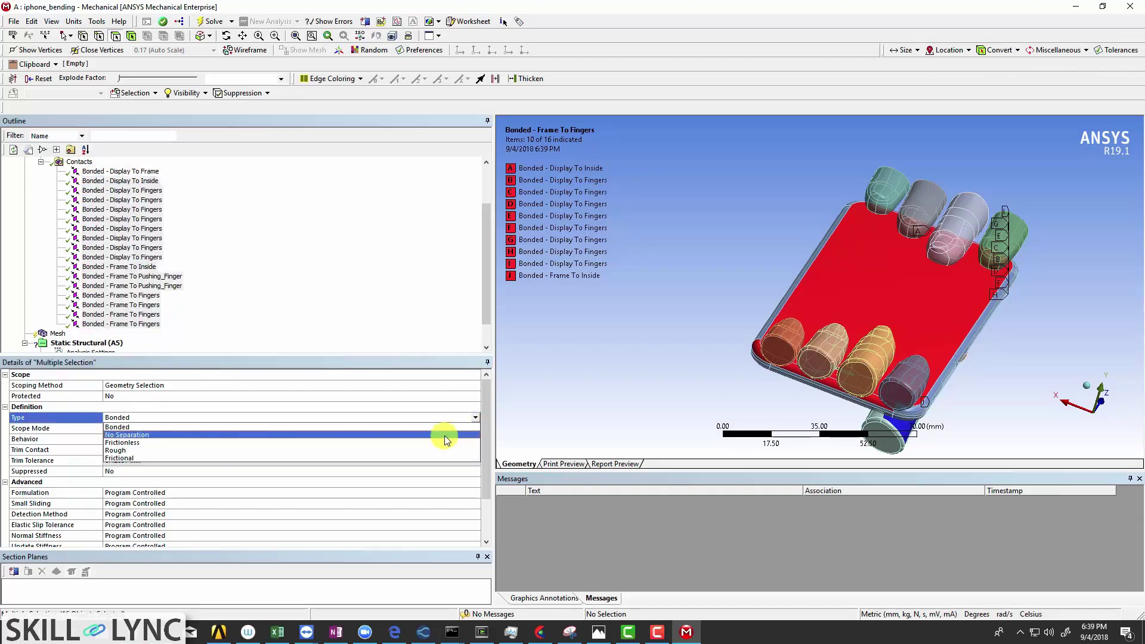
{"action": "left_click", "coordinate": [405, 445]}
{"action": "left_click", "coordinate": [131, 172]}
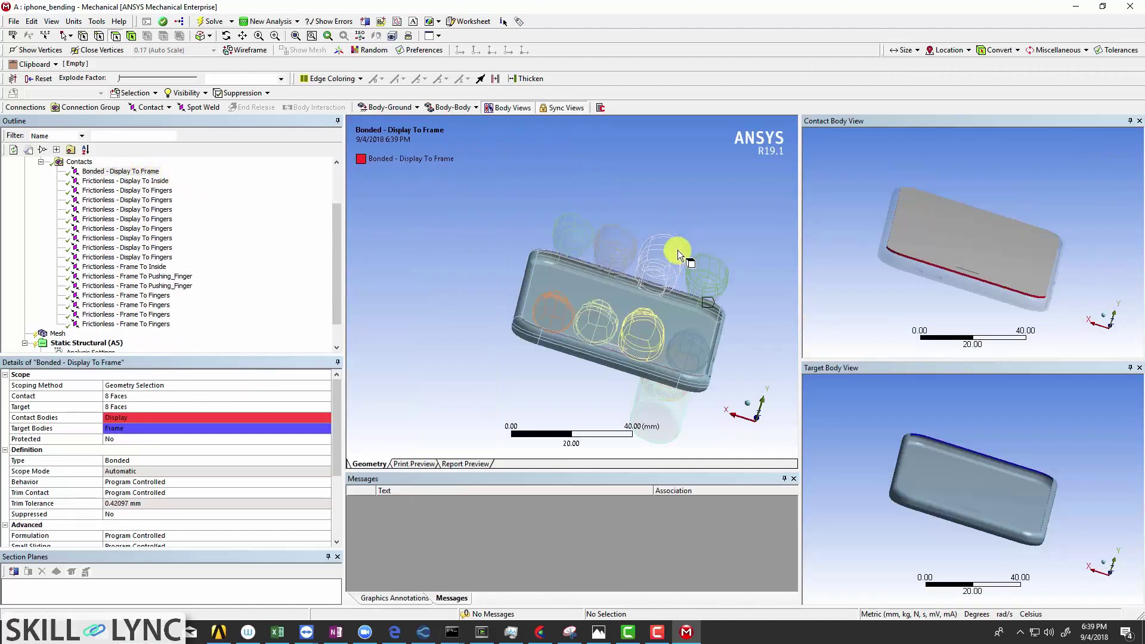
{"action": "middle_click_drag", "start_coordinate": [647, 264], "coordinate": [441, 249]}
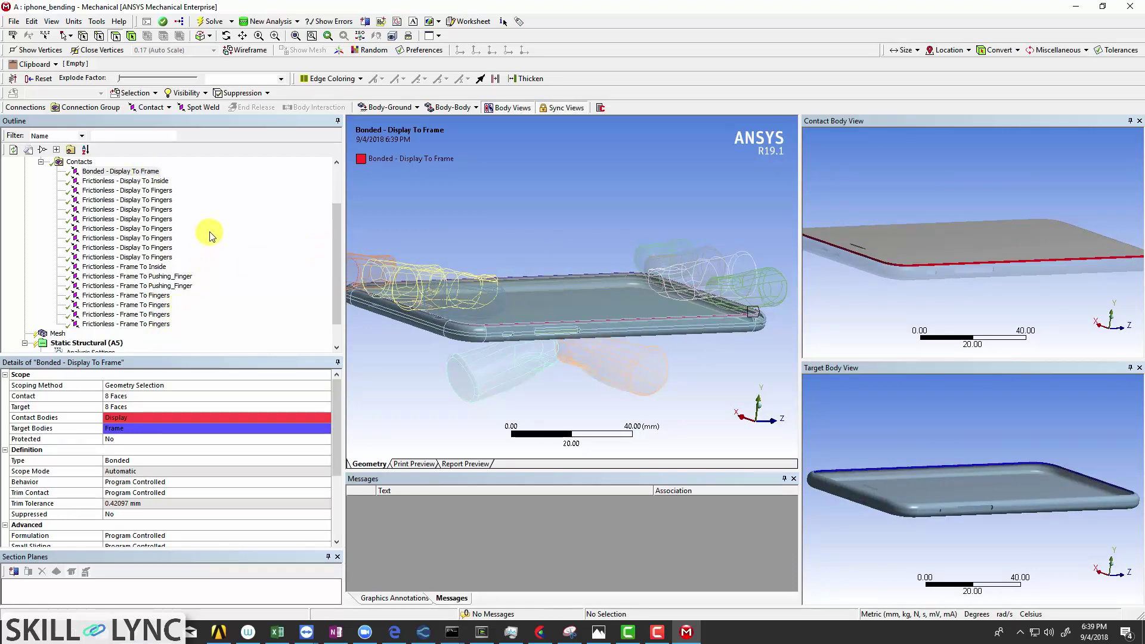
Isolate the dark blue finger at the near corner of the phone by hiding all other bodies
{"action": "left_click", "coordinate": [41, 162]}
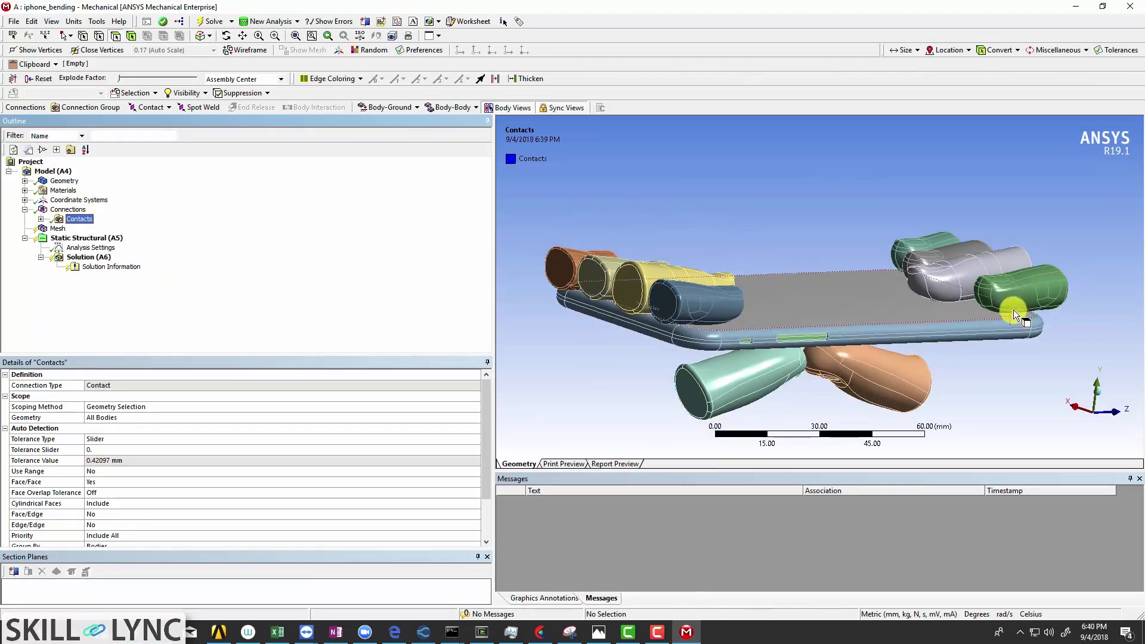
{"action": "left_click", "coordinate": [707, 300]}
{"action": "right_click", "coordinate": [708, 301]}
{"action": "left_click", "coordinate": [750, 372]}
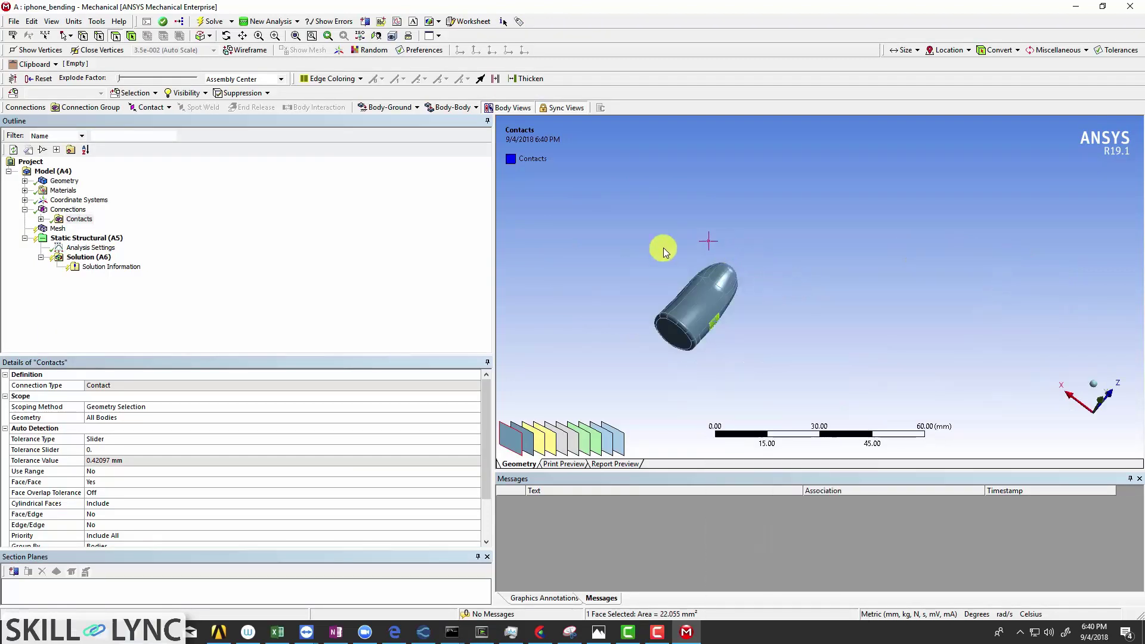
{"action": "left_click", "coordinate": [767, 249]}
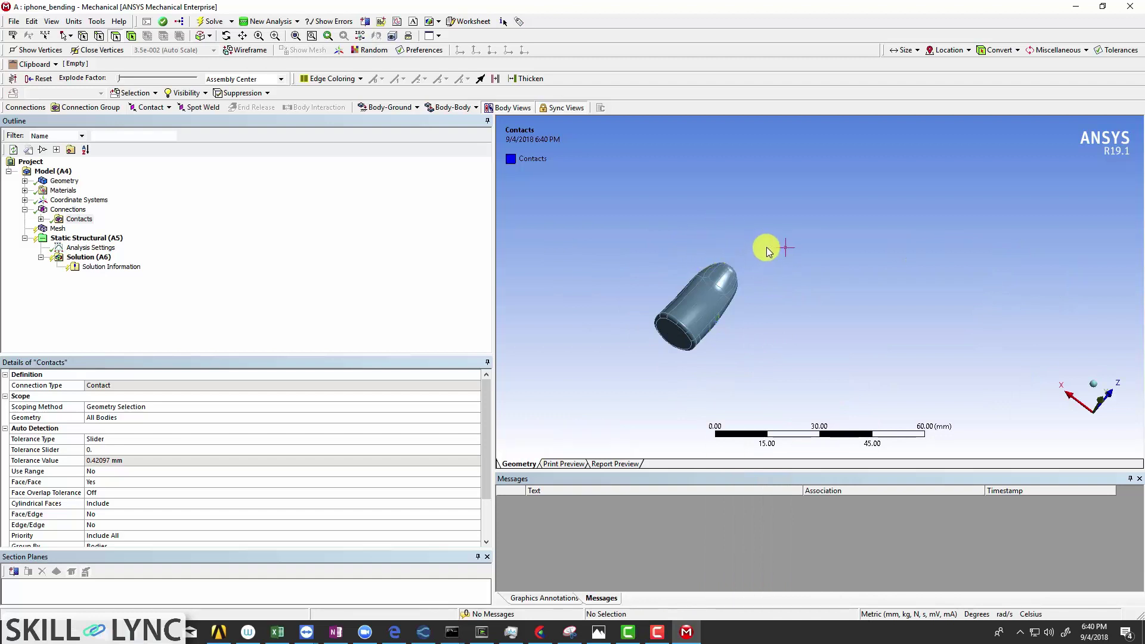
{"action": "middle_click_drag", "start_coordinate": [767, 249], "coordinate": [684, 216]}
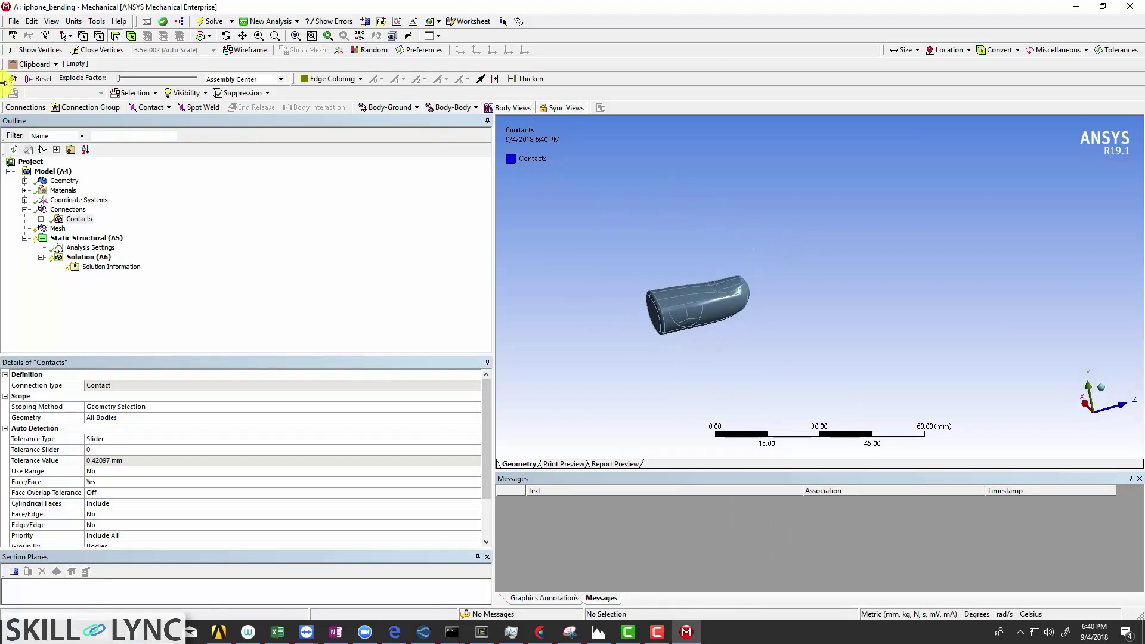
Add a fixed body-ground joint scoped to all faces of the isolated finger
{"action": "left_click", "coordinate": [70, 211]}
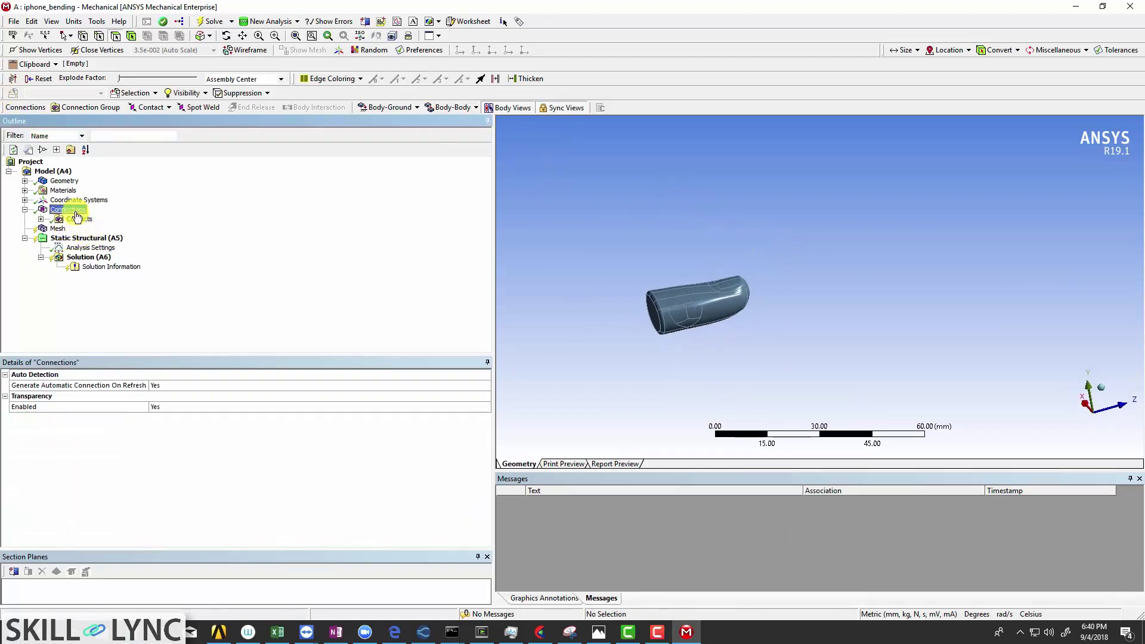
{"action": "left_click", "coordinate": [398, 107]}
{"action": "left_click", "coordinate": [391, 121]}
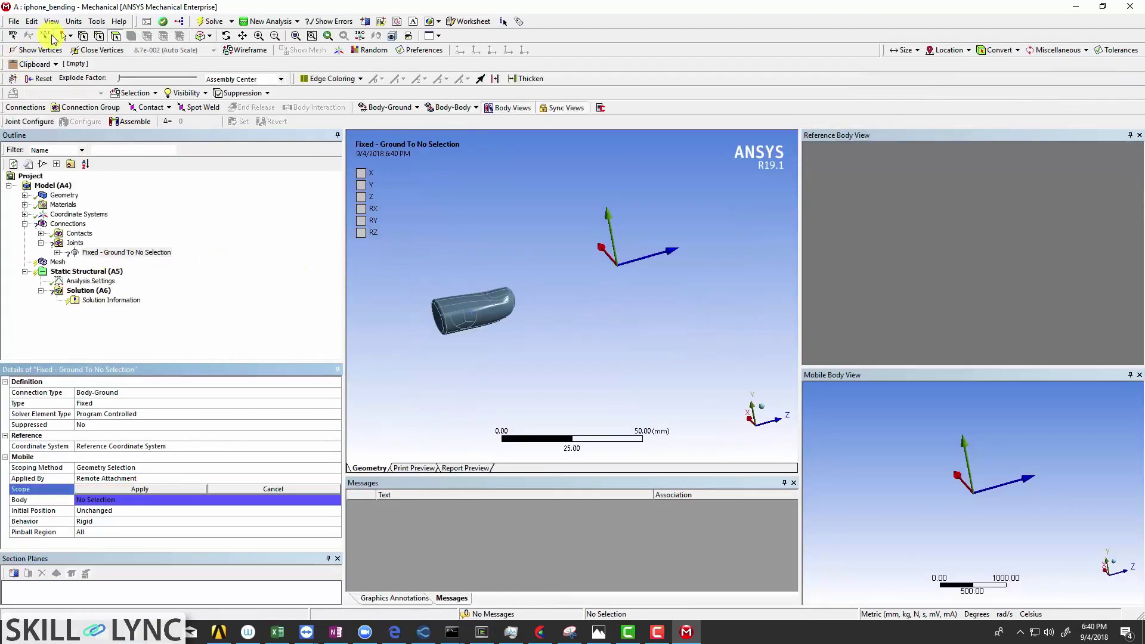
{"action": "left_click", "coordinate": [67, 38]}
{"action": "left_click", "coordinate": [84, 64]}
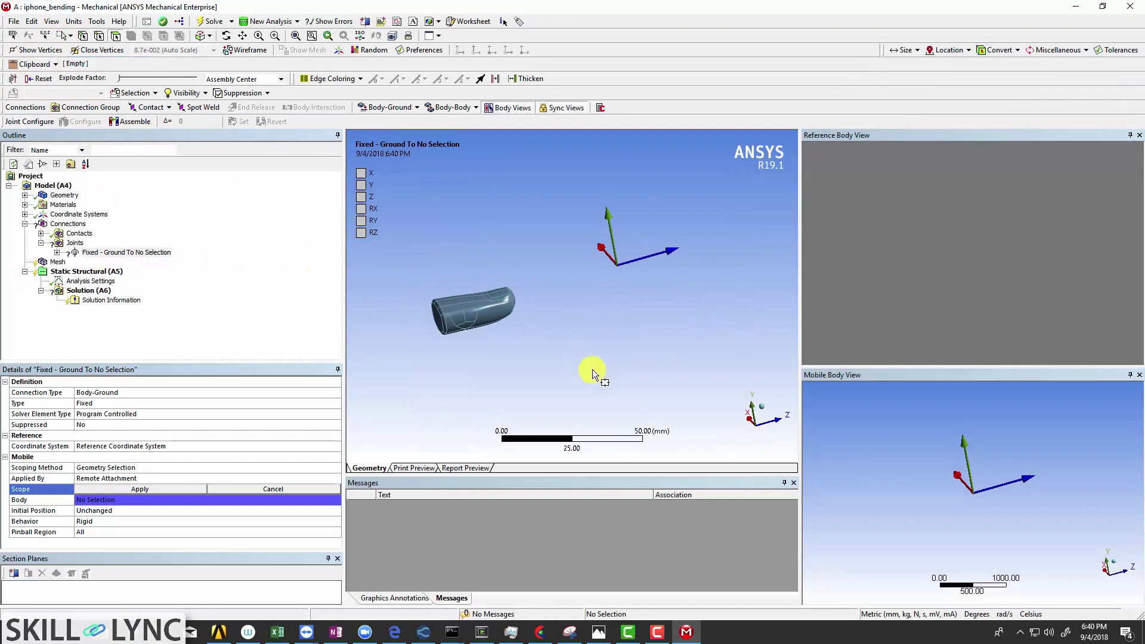
{"action": "left_click_drag", "start_coordinate": [592, 370], "coordinate": [396, 254]}
{"action": "middle_click_drag", "start_coordinate": [396, 254], "coordinate": [629, 316]}
{"action": "left_click", "coordinate": [140, 489]}
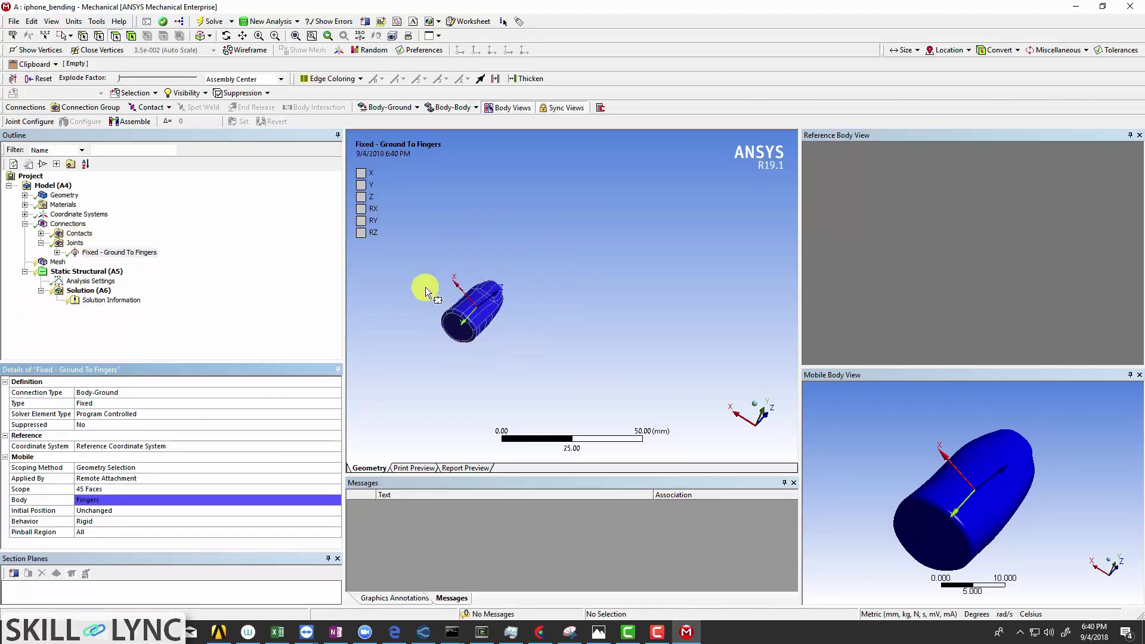
Show all bodies again and isolate the finger directly beside the already grounded one by hiding all other bodies
{"action": "right_click", "coordinate": [516, 260]}
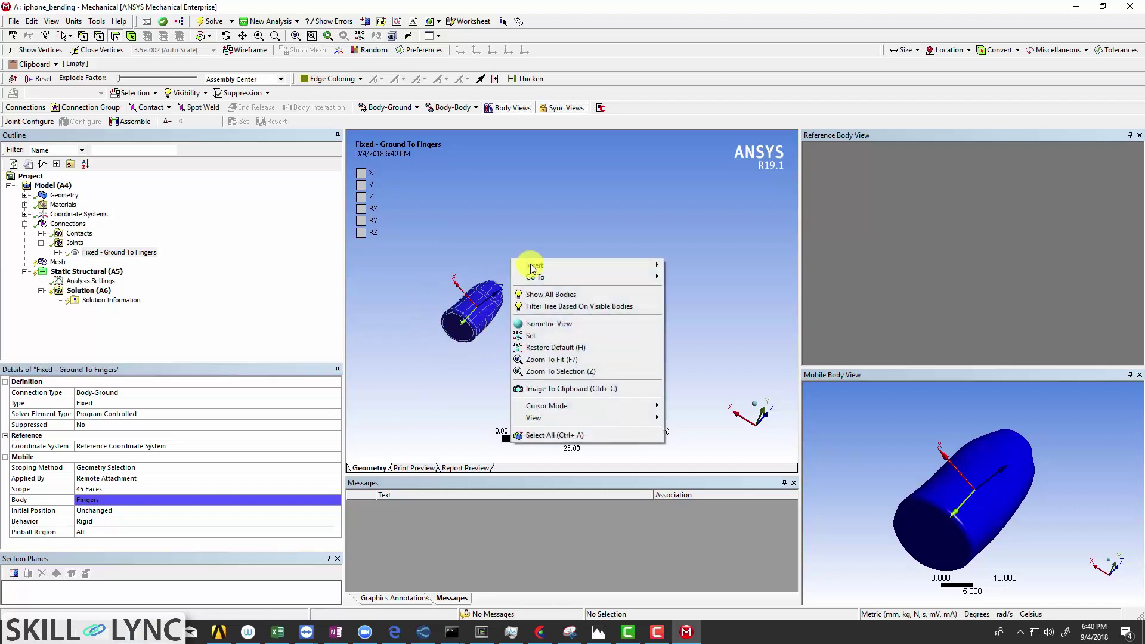
{"action": "left_click", "coordinate": [552, 294]}
{"action": "middle_click_drag", "start_coordinate": [552, 294], "coordinate": [376, 213]}
{"action": "left_click", "coordinate": [391, 206]}
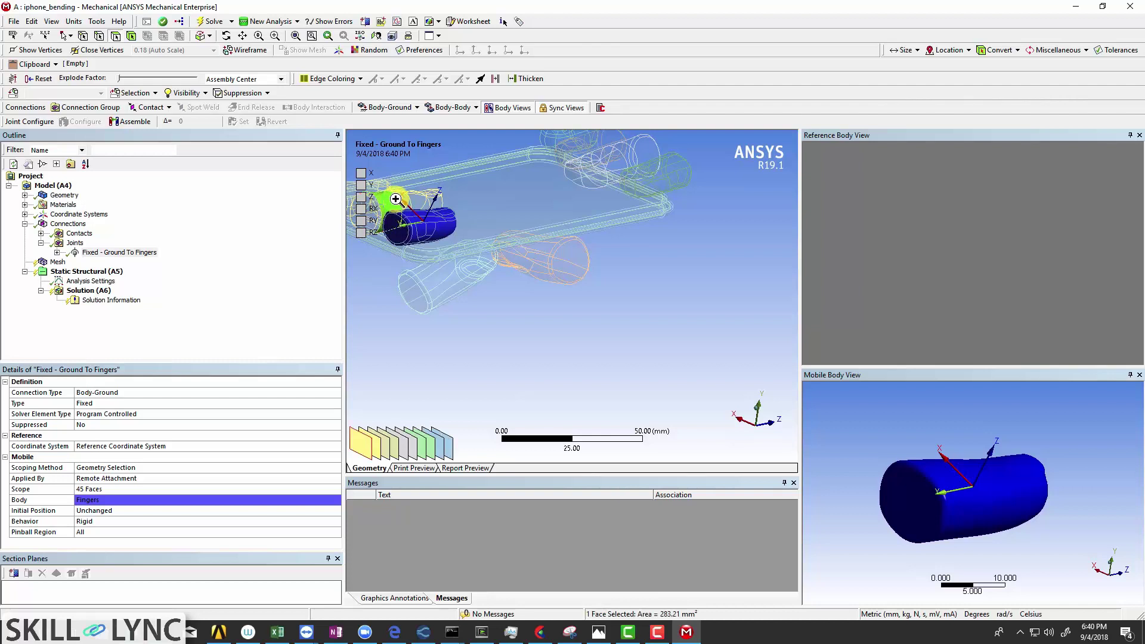
{"action": "right_click", "coordinate": [396, 200]}
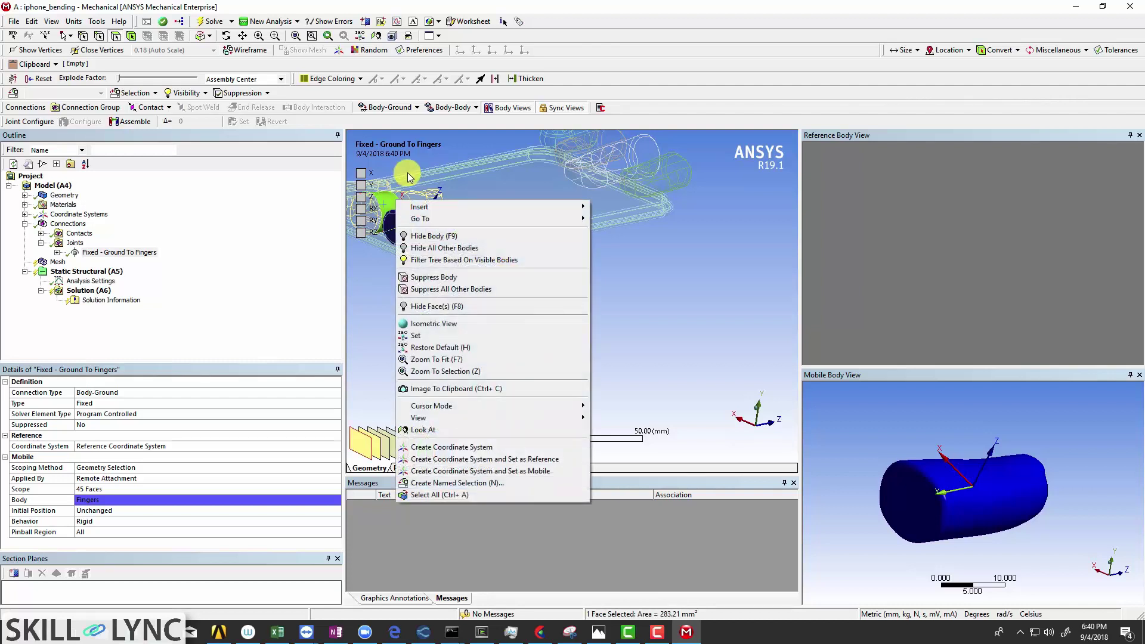
{"action": "left_click", "coordinate": [449, 249]}
{"action": "middle_click_drag", "start_coordinate": [448, 245], "coordinate": [492, 308]}
{"action": "left_click", "coordinate": [327, 186]}
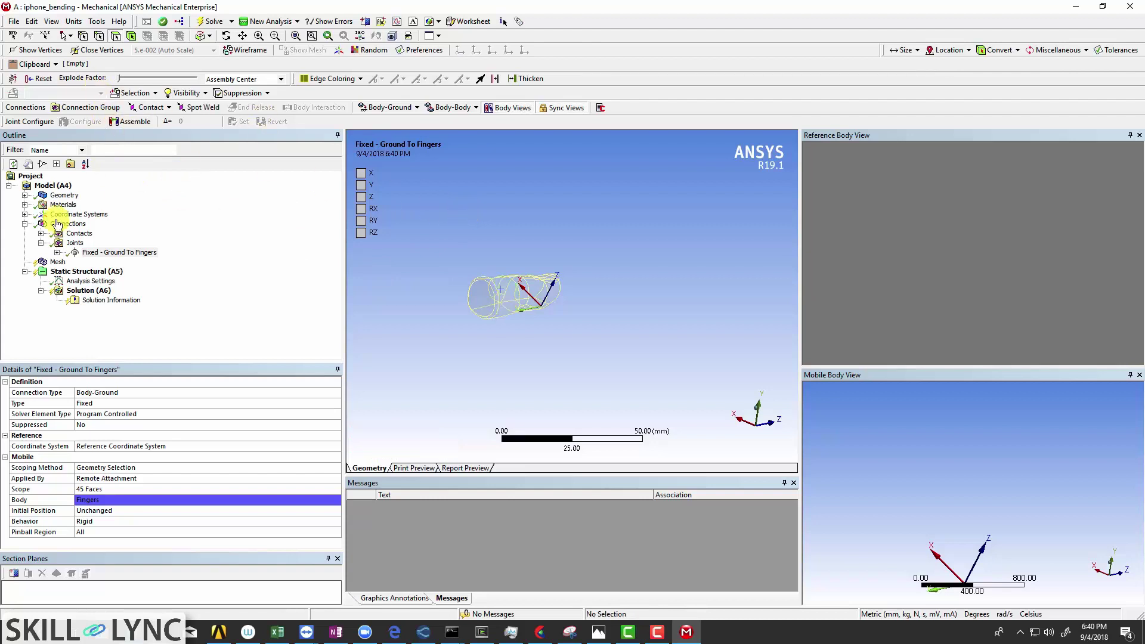
Add a second fixed body-ground joint scoped to all faces of the newly isolated finger using box selection
{"action": "left_click", "coordinate": [77, 243]}
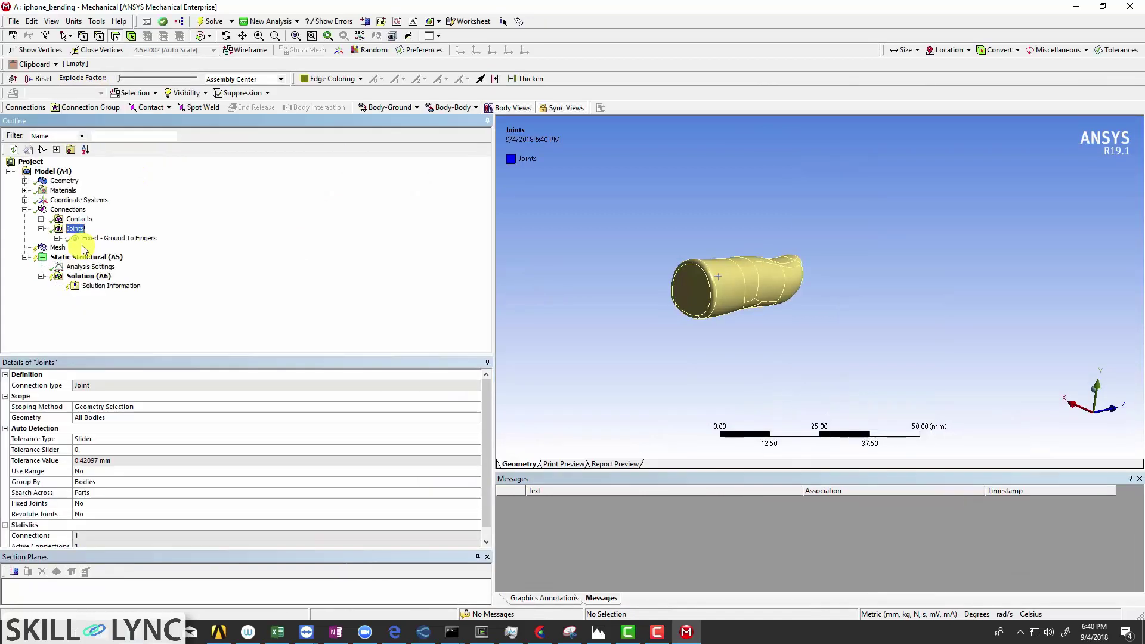
{"action": "left_click", "coordinate": [414, 110]}
{"action": "left_click", "coordinate": [415, 123]}
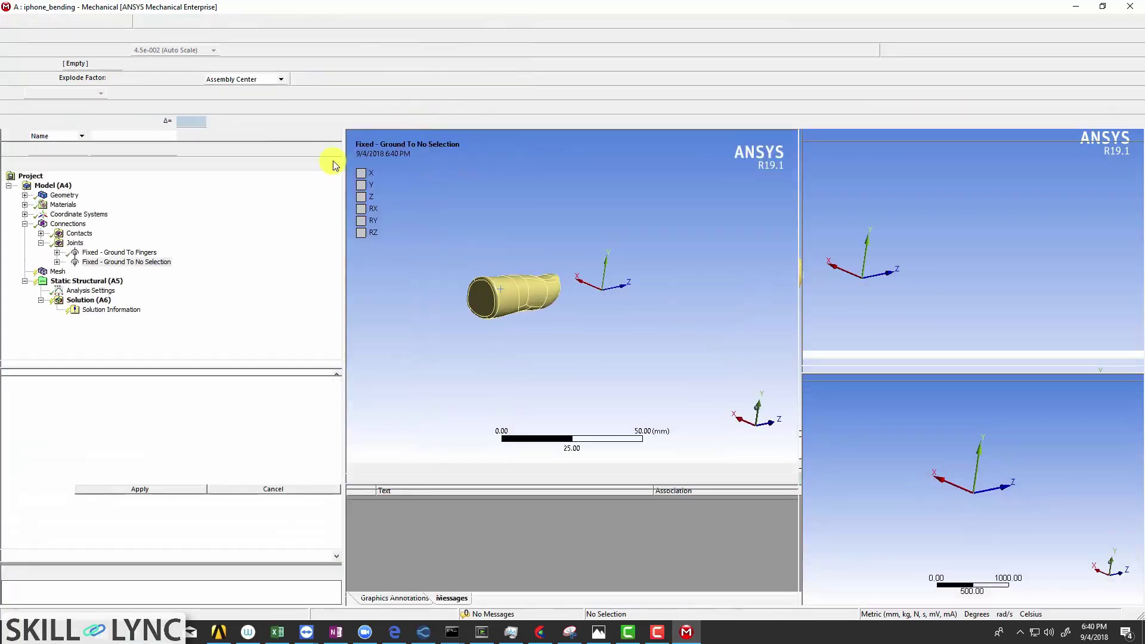
{"action": "left_click", "coordinate": [65, 35]}
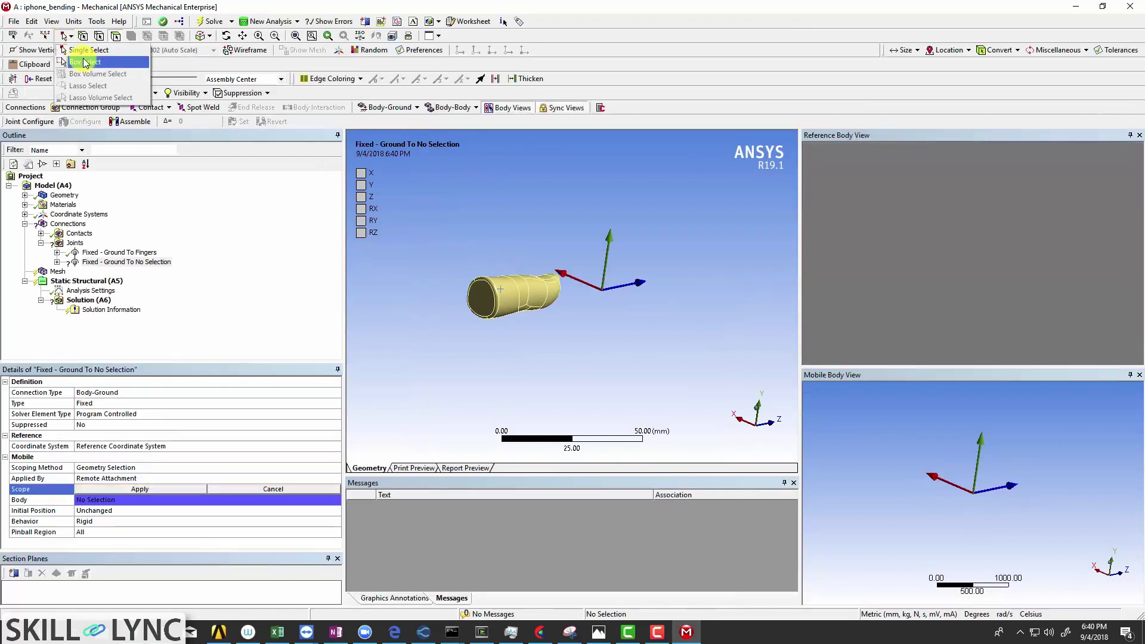
{"action": "left_click", "coordinate": [77, 77]}
{"action": "left_click", "coordinate": [501, 296]}
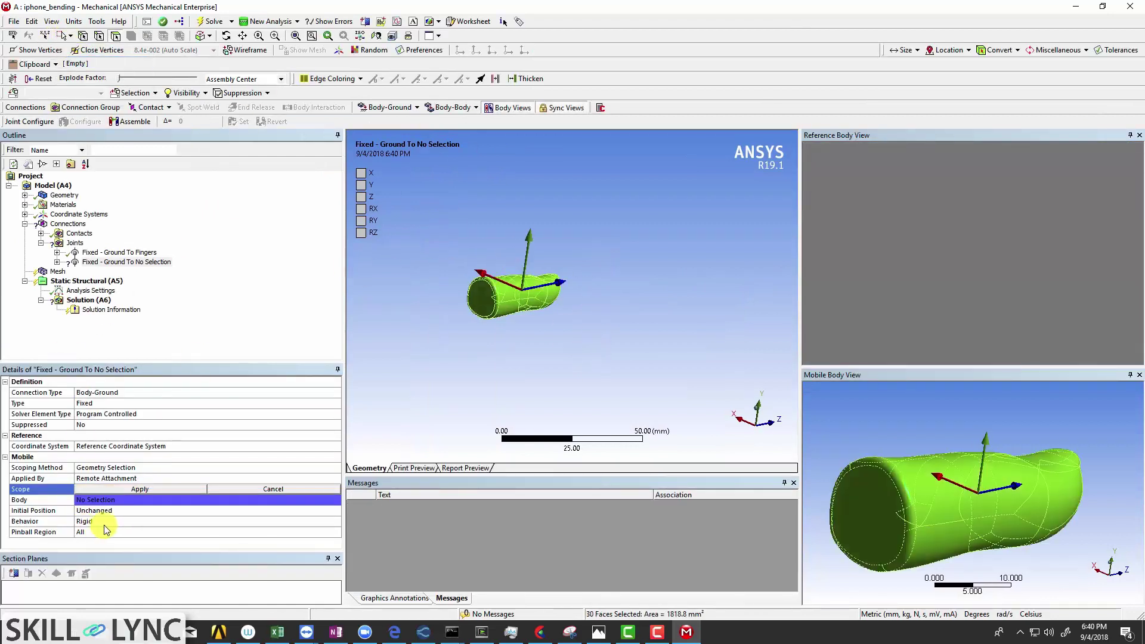
{"action": "left_click", "coordinate": [141, 490]}
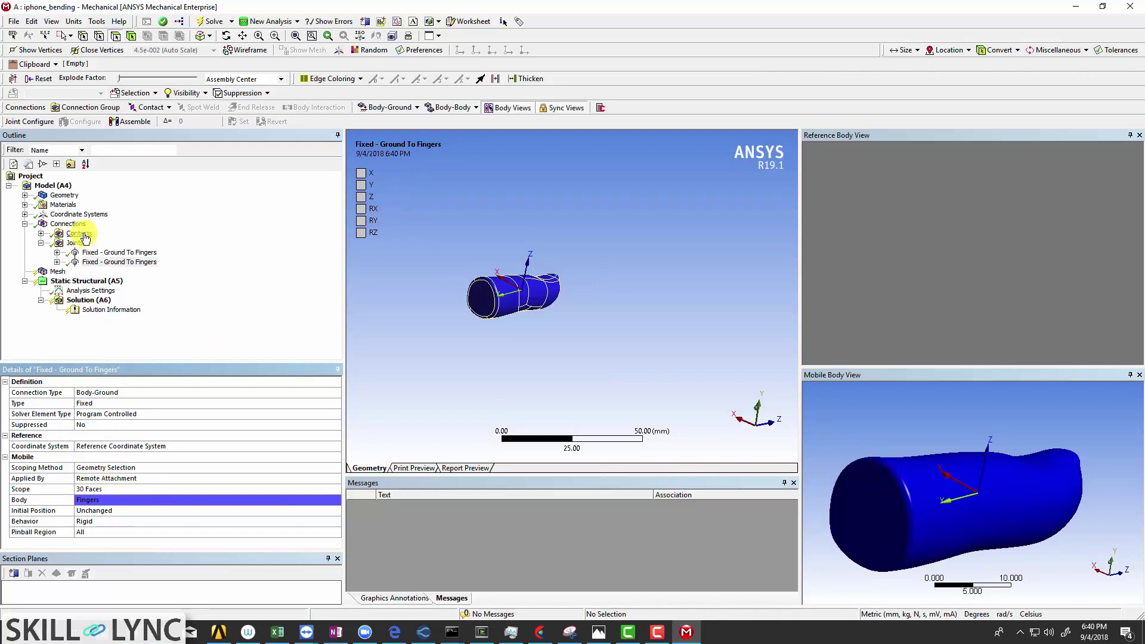